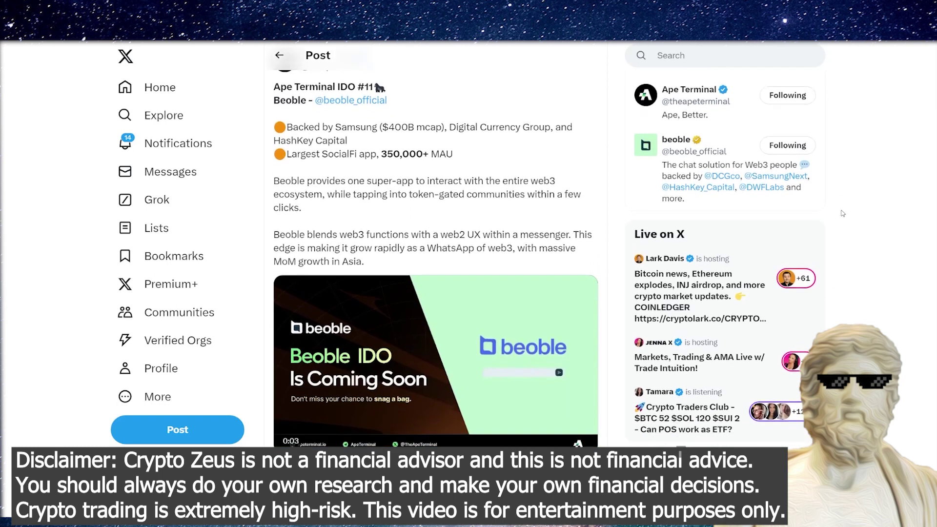
{"action": "scroll", "coordinate": [842, 213], "scroll_direction": "down", "scroll_amount": 1}
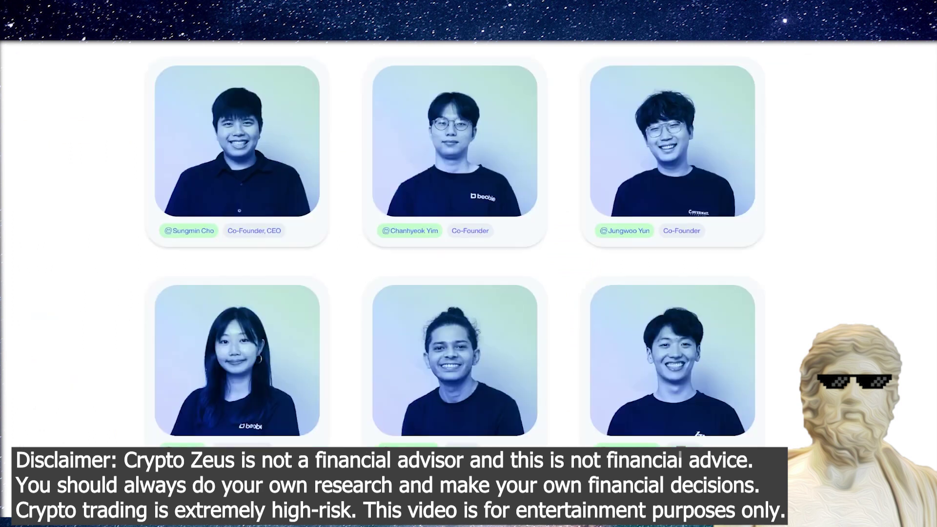
{"action": "scroll", "coordinate": [334, 280], "scroll_direction": "up", "scroll_amount": 1}
{"action": "scroll", "coordinate": [335, 280], "scroll_direction": "up", "scroll_amount": 2}
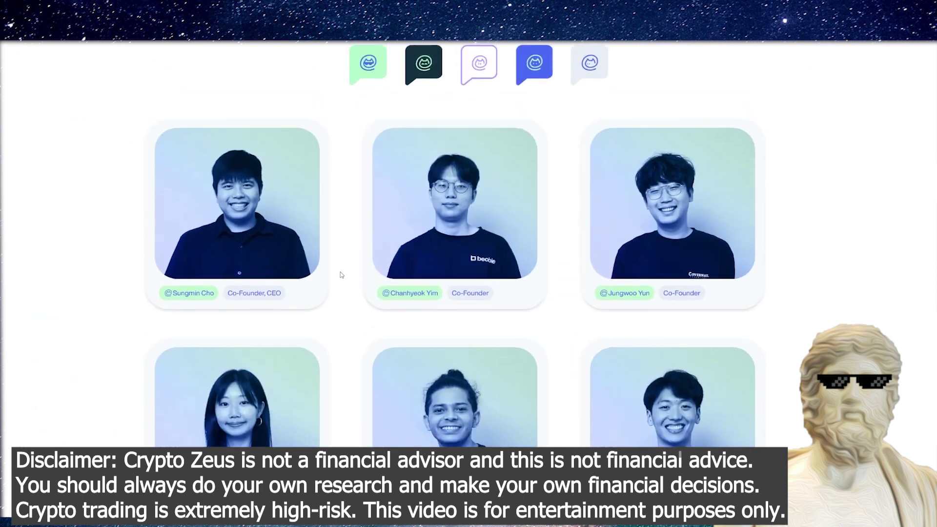
{"action": "scroll", "coordinate": [343, 268], "scroll_direction": "up", "scroll_amount": 1}
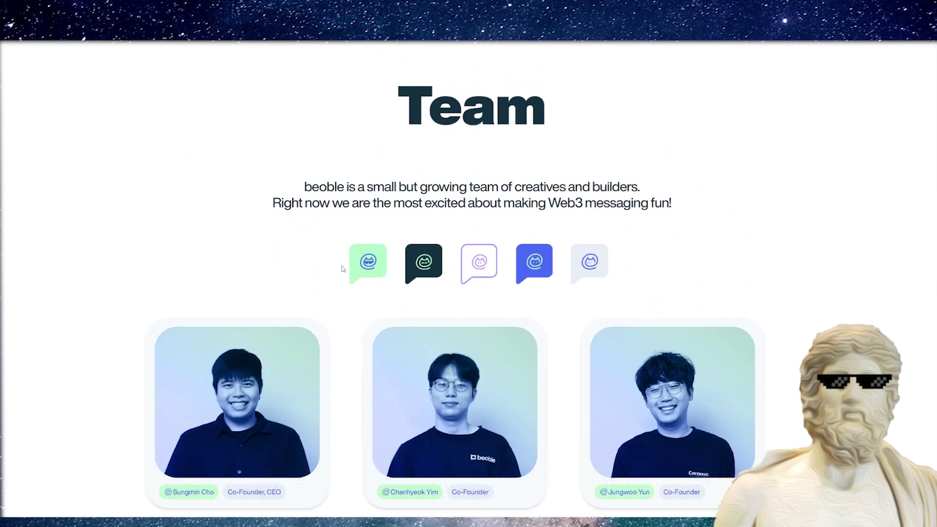
{"action": "scroll", "coordinate": [256, 225], "scroll_direction": "up", "scroll_amount": 1}
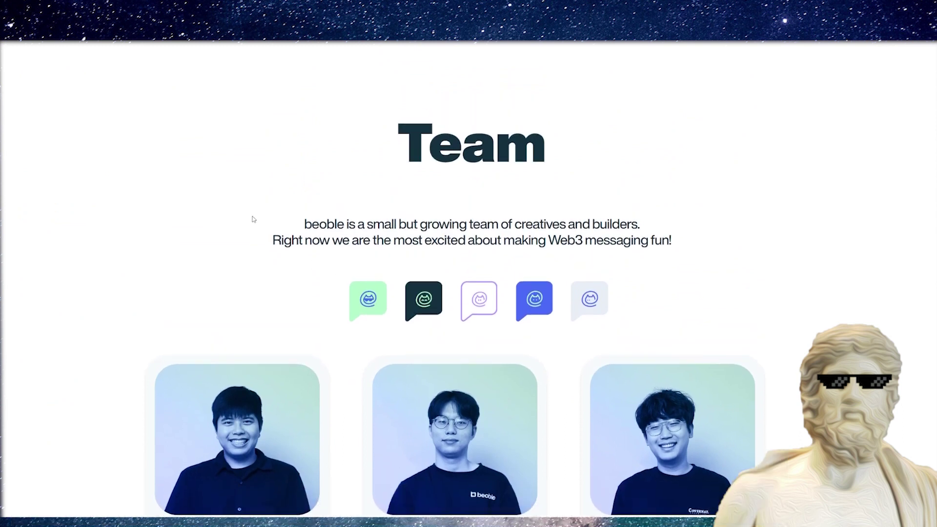
{"action": "scroll", "coordinate": [253, 216], "scroll_direction": "down", "scroll_amount": 2}
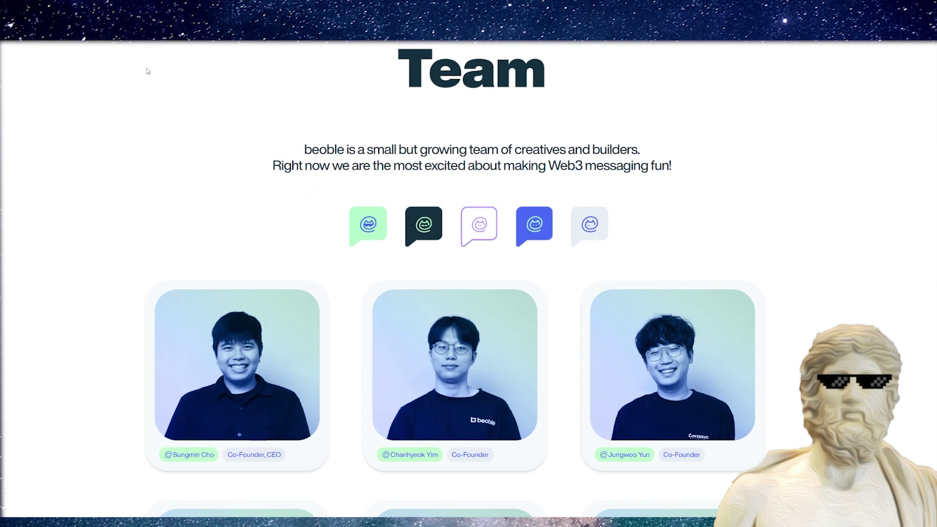
{"action": "scroll", "coordinate": [274, 217], "scroll_direction": "down", "scroll_amount": 1}
{"action": "scroll", "coordinate": [275, 218], "scroll_direction": "down", "scroll_amount": 3}
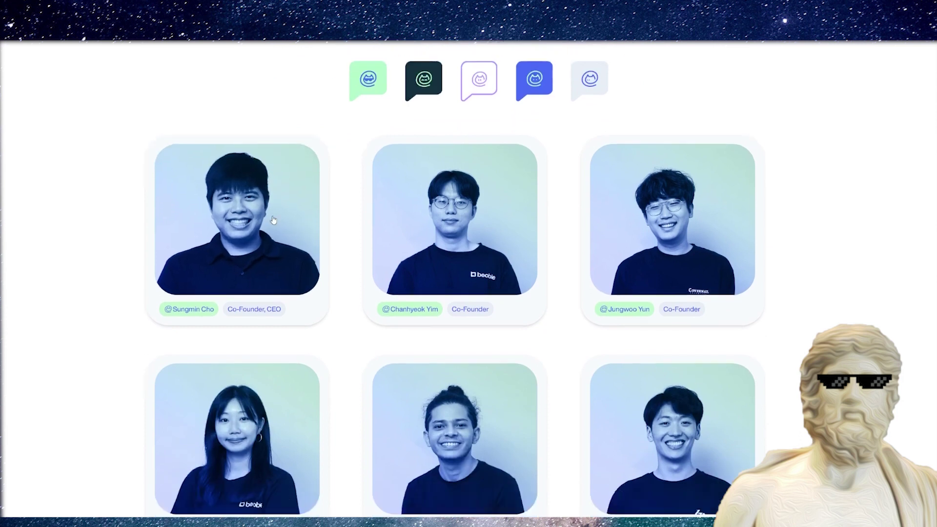
{"action": "scroll", "coordinate": [273, 212], "scroll_direction": "down", "scroll_amount": 3}
{"action": "scroll", "coordinate": [330, 227], "scroll_direction": "down", "scroll_amount": 2}
{"action": "scroll", "coordinate": [381, 241], "scroll_direction": "up", "scroll_amount": 2}
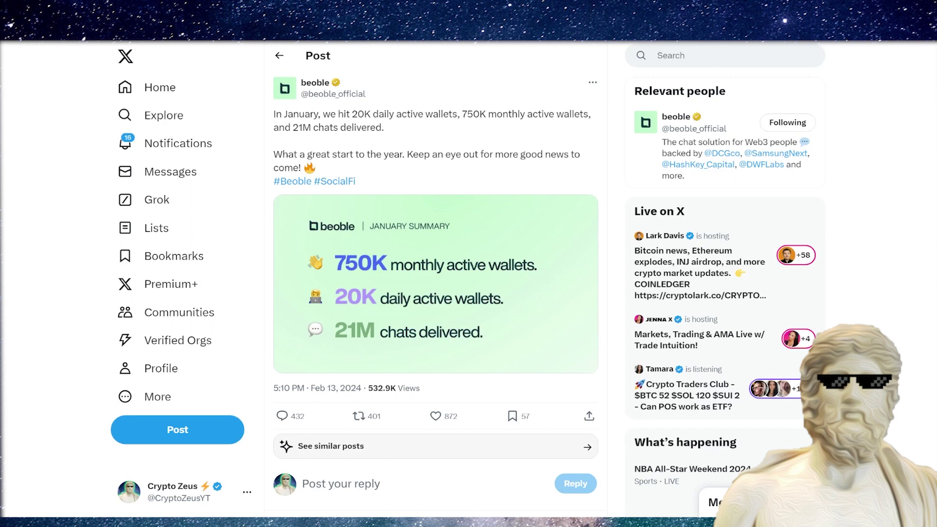
{"action": "scroll", "coordinate": [425, 267], "scroll_direction": "down", "scroll_amount": 1}
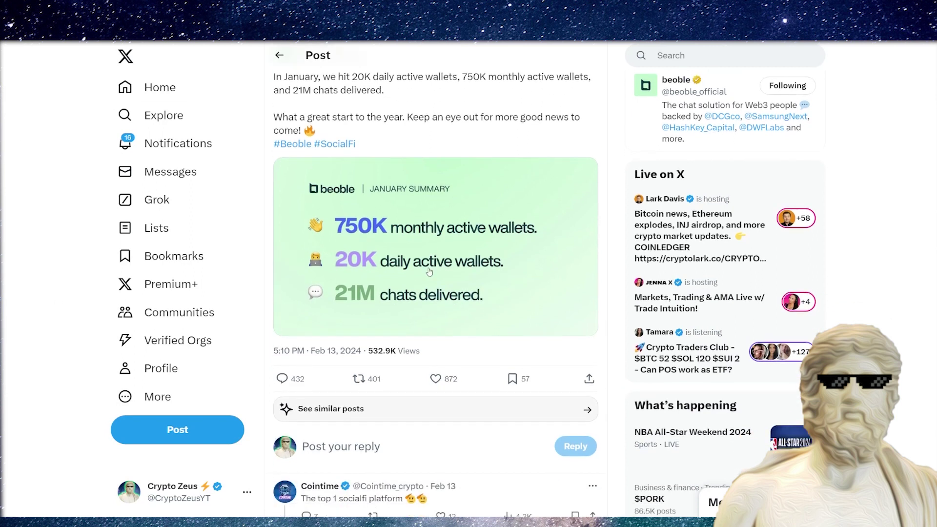
{"action": "scroll", "coordinate": [429, 271], "scroll_direction": "up", "scroll_amount": 1}
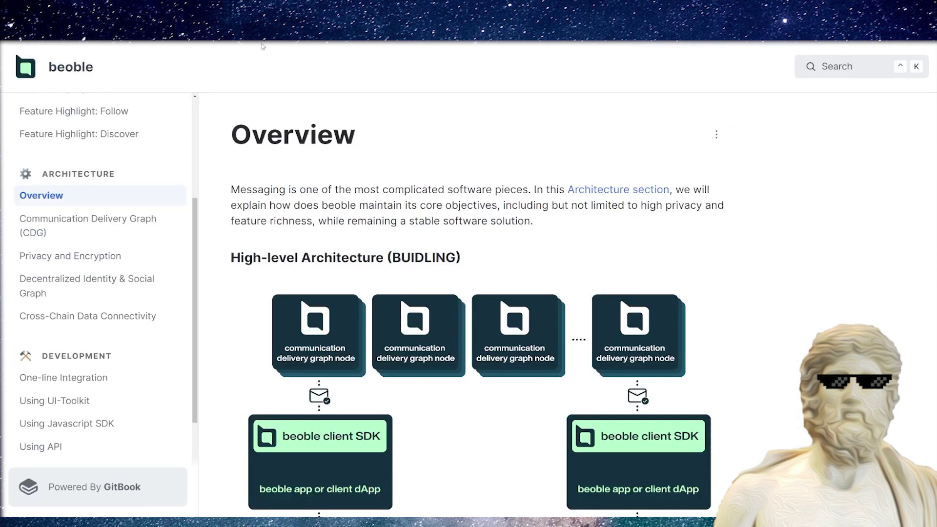
{"action": "scroll", "coordinate": [554, 240], "scroll_direction": "down", "scroll_amount": 1}
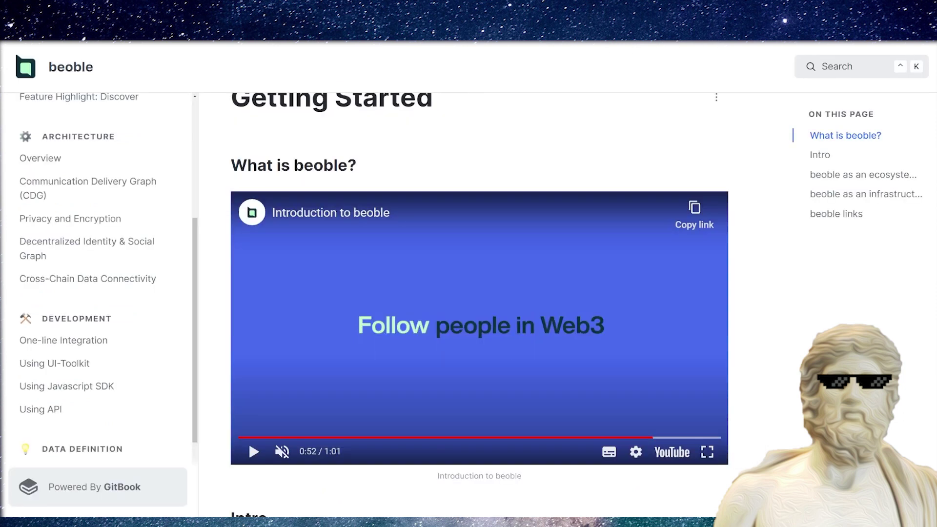
{"action": "scroll", "coordinate": [212, 407], "scroll_direction": "down", "scroll_amount": 1}
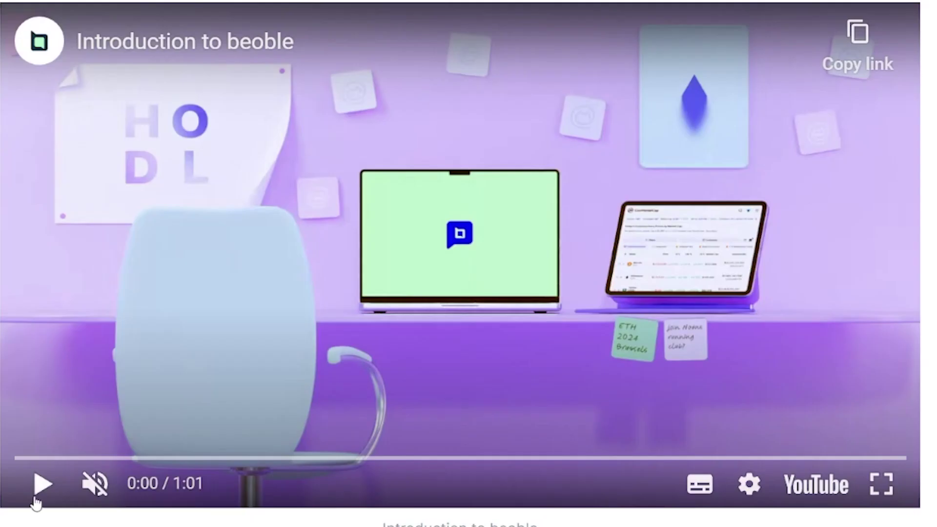
Play the embedded 'Introduction to beoble' YouTube video on the GitBook page to its end.
{"action": "left_click", "coordinate": [253, 415]}
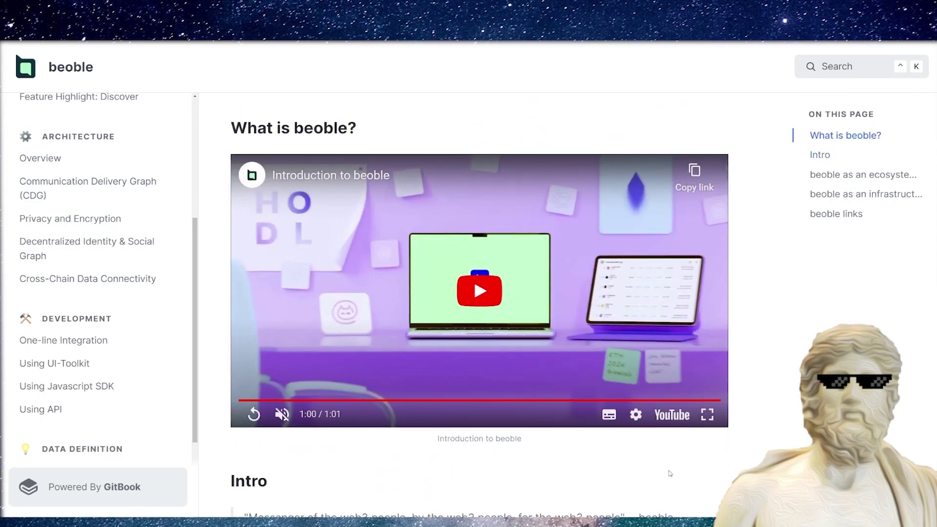
{"action": "scroll", "coordinate": [667, 472], "scroll_direction": "down", "scroll_amount": 1}
{"action": "scroll", "coordinate": [667, 470], "scroll_direction": "down", "scroll_amount": 1}
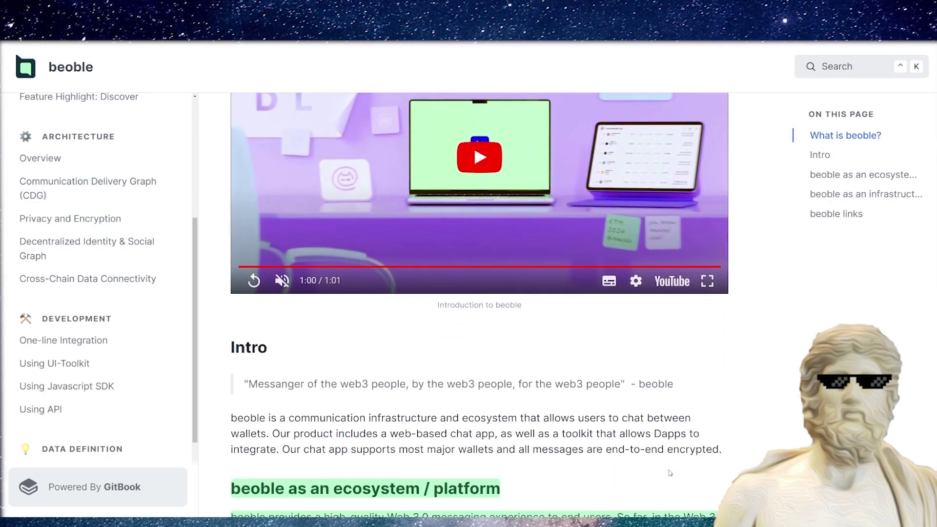
{"action": "scroll", "coordinate": [651, 470], "scroll_direction": "down", "scroll_amount": 2}
{"action": "scroll", "coordinate": [640, 466], "scroll_direction": "down", "scroll_amount": 1}
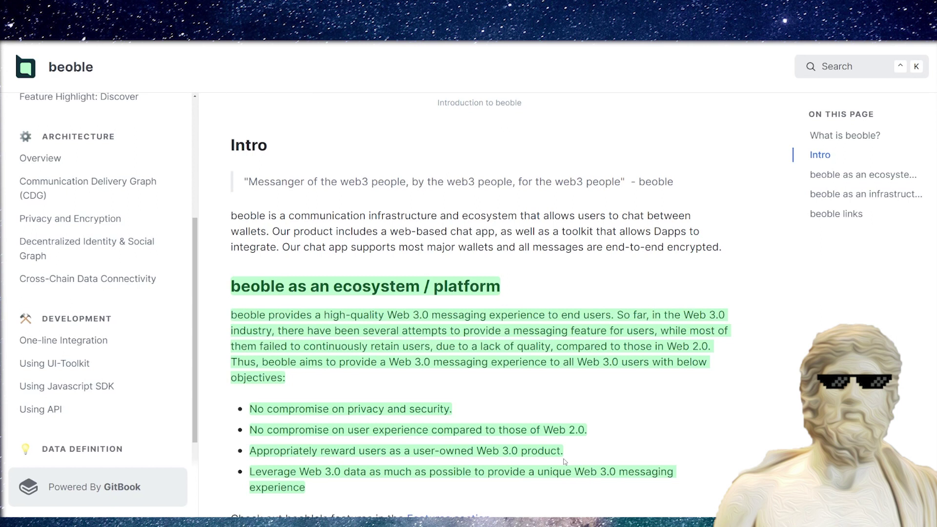
{"action": "scroll", "coordinate": [565, 462], "scroll_direction": "down", "scroll_amount": 1}
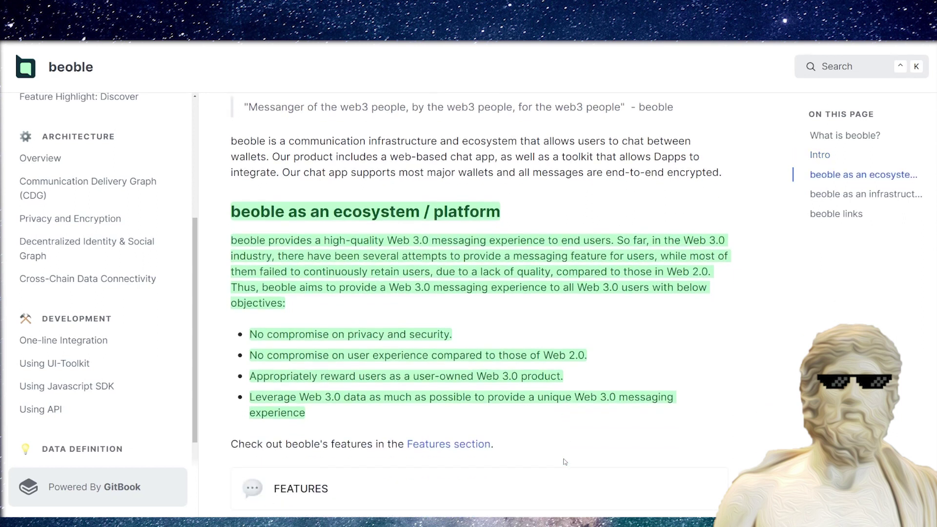
{"action": "scroll", "coordinate": [564, 461], "scroll_direction": "down", "scroll_amount": 1}
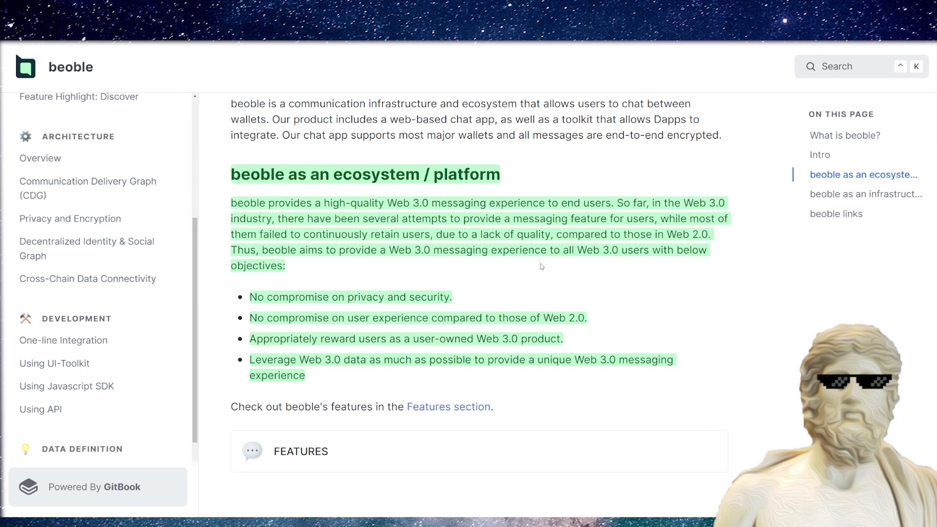
{"action": "scroll", "coordinate": [542, 267], "scroll_direction": "up", "scroll_amount": 1}
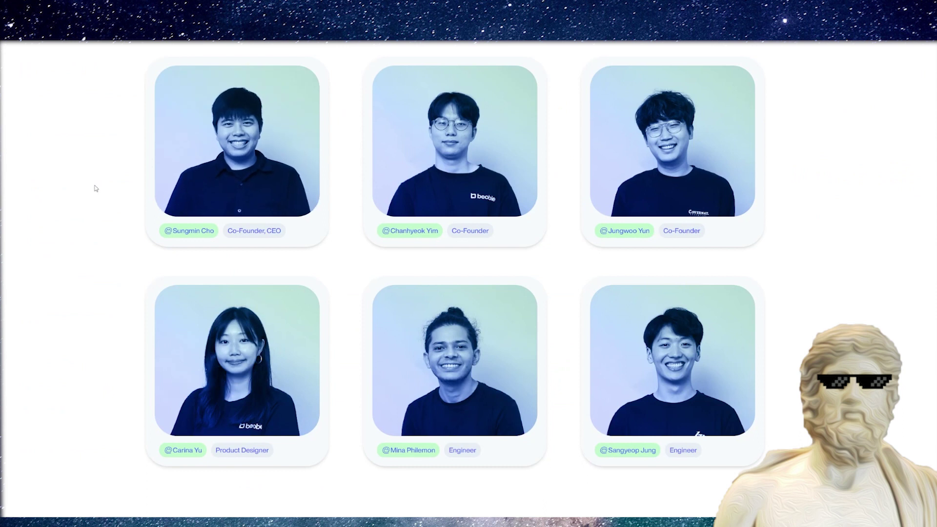
{"action": "scroll", "coordinate": [94, 189], "scroll_direction": "up", "scroll_amount": 1}
{"action": "scroll", "coordinate": [94, 188], "scroll_direction": "up", "scroll_amount": 2}
{"action": "scroll", "coordinate": [93, 190], "scroll_direction": "up", "scroll_amount": 2}
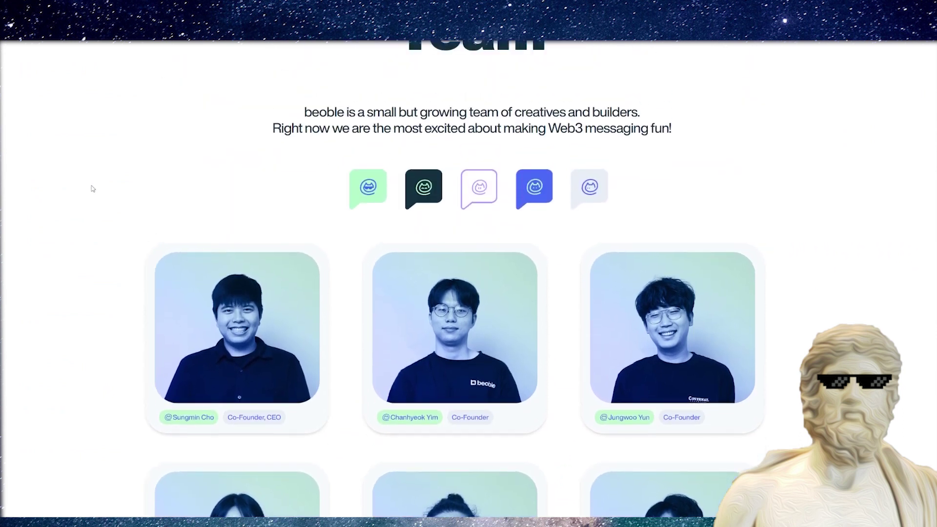
{"action": "scroll", "coordinate": [93, 189], "scroll_direction": "up", "scroll_amount": 2}
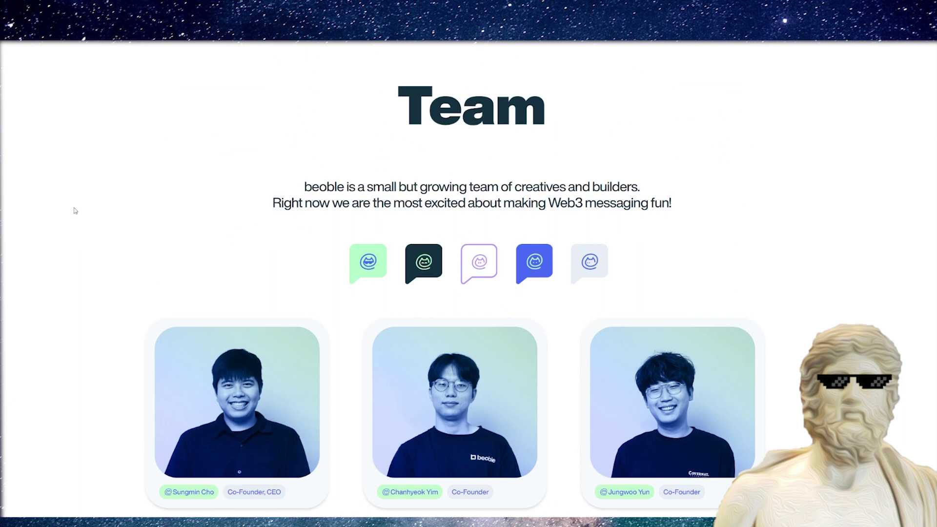
{"action": "scroll", "coordinate": [75, 211], "scroll_direction": "down", "scroll_amount": 1}
{"action": "scroll", "coordinate": [72, 214], "scroll_direction": "down", "scroll_amount": 2}
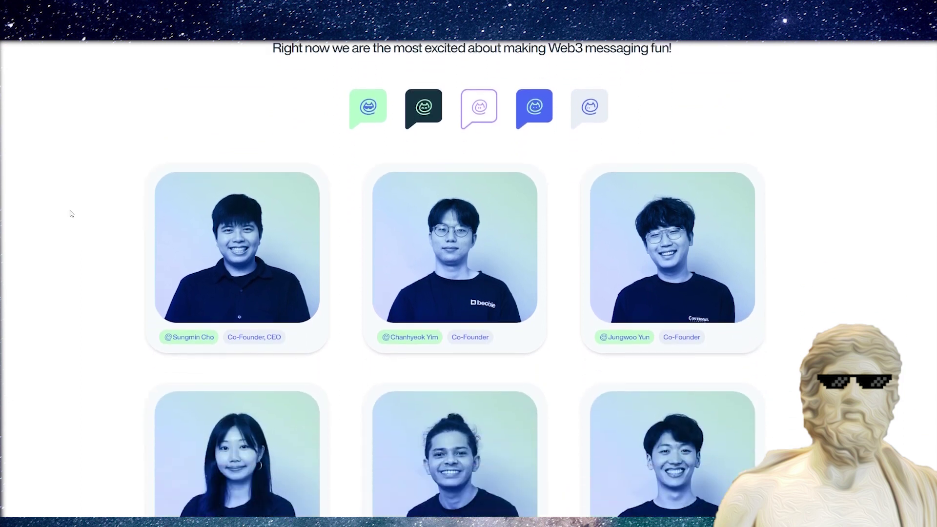
{"action": "scroll", "coordinate": [71, 213], "scroll_direction": "down", "scroll_amount": 1}
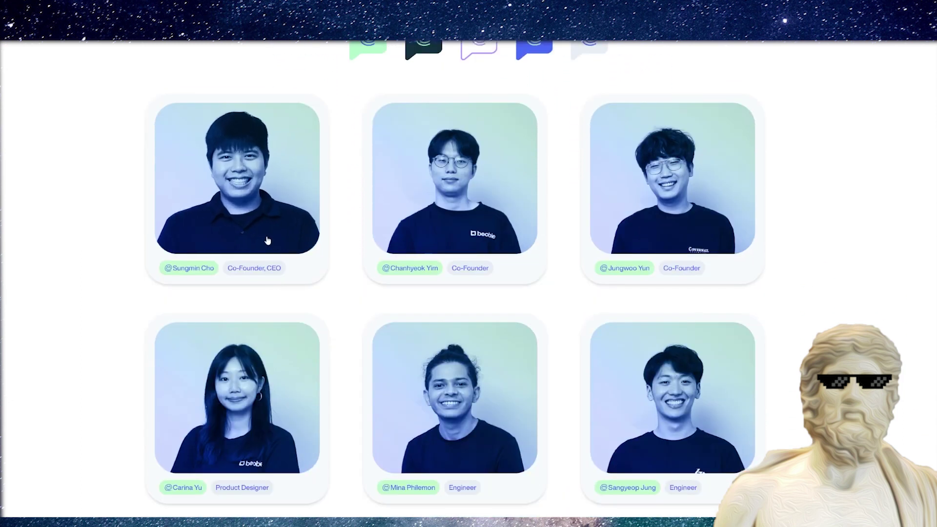
{"action": "scroll", "coordinate": [493, 271], "scroll_direction": "down", "scroll_amount": 1}
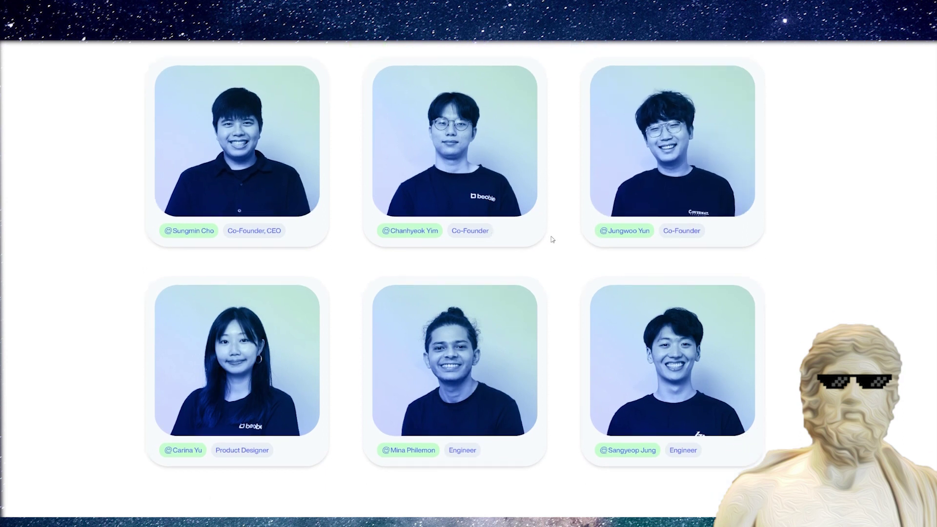
{"action": "scroll", "coordinate": [552, 240], "scroll_direction": "down", "scroll_amount": 3}
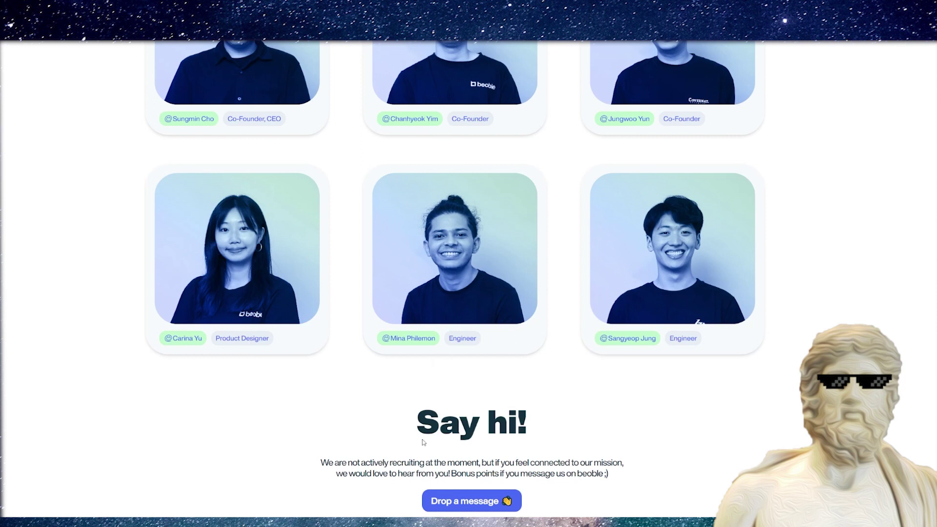
{"action": "scroll", "coordinate": [651, 361], "scroll_direction": "down", "scroll_amount": 1}
{"action": "scroll", "coordinate": [586, 360], "scroll_direction": "up", "scroll_amount": 3}
{"action": "scroll", "coordinate": [586, 366], "scroll_direction": "up", "scroll_amount": 1}
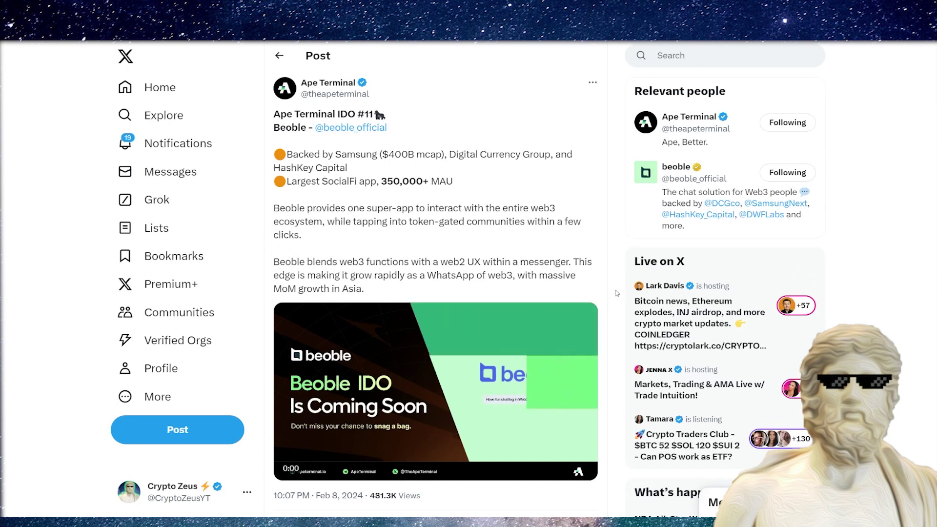
{"action": "scroll", "coordinate": [616, 296], "scroll_direction": "down", "scroll_amount": 1}
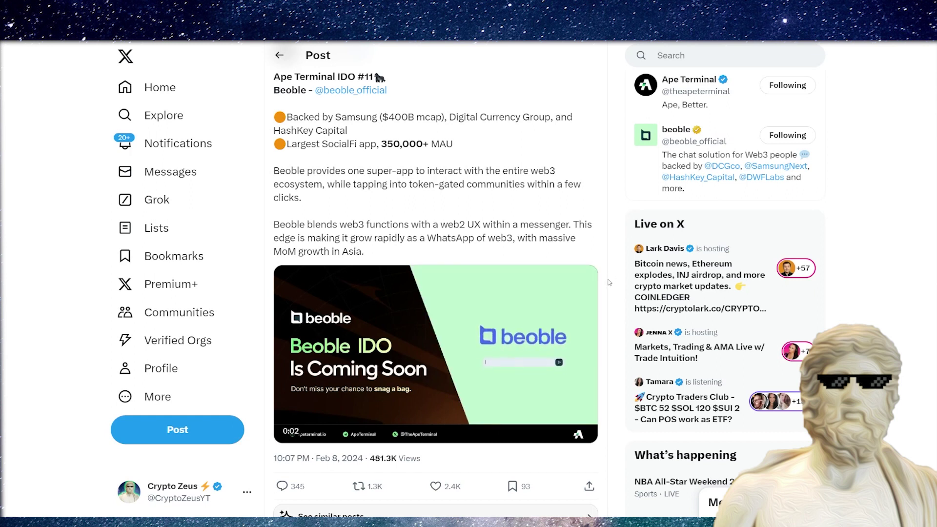
Highlight the word 'Samsung' in the Backed by line of the Ape Terminal IDO post.
{"action": "double_click", "coordinate": [358, 117]}
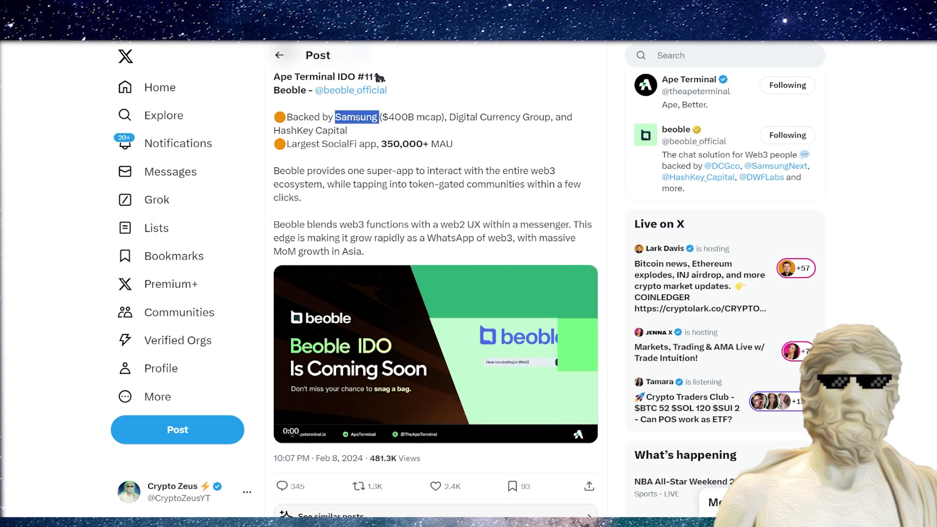
{"action": "scroll", "coordinate": [358, 117], "scroll_direction": "down", "scroll_amount": 2}
{"action": "scroll", "coordinate": [357, 121], "scroll_direction": "down", "scroll_amount": 3}
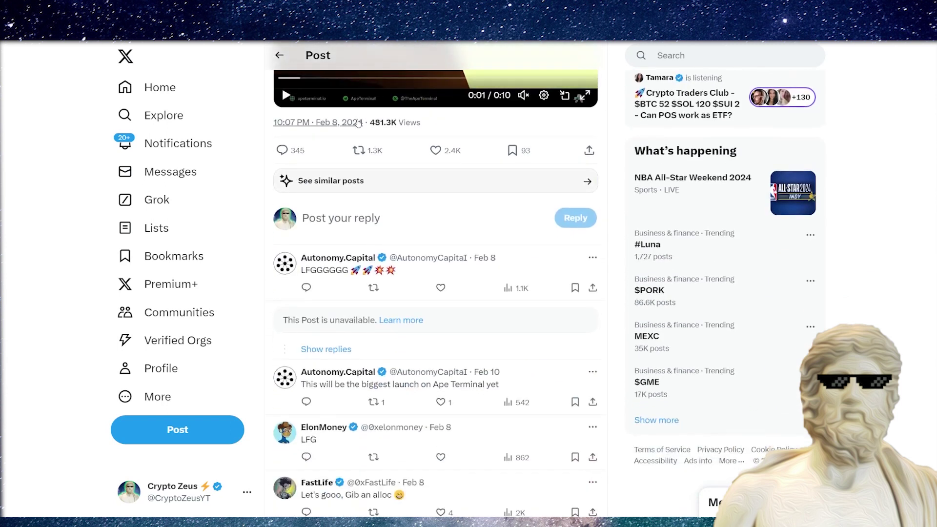
{"action": "scroll", "coordinate": [357, 126], "scroll_direction": "up", "scroll_amount": 5}
{"action": "scroll", "coordinate": [357, 126], "scroll_direction": "down", "scroll_amount": 1}
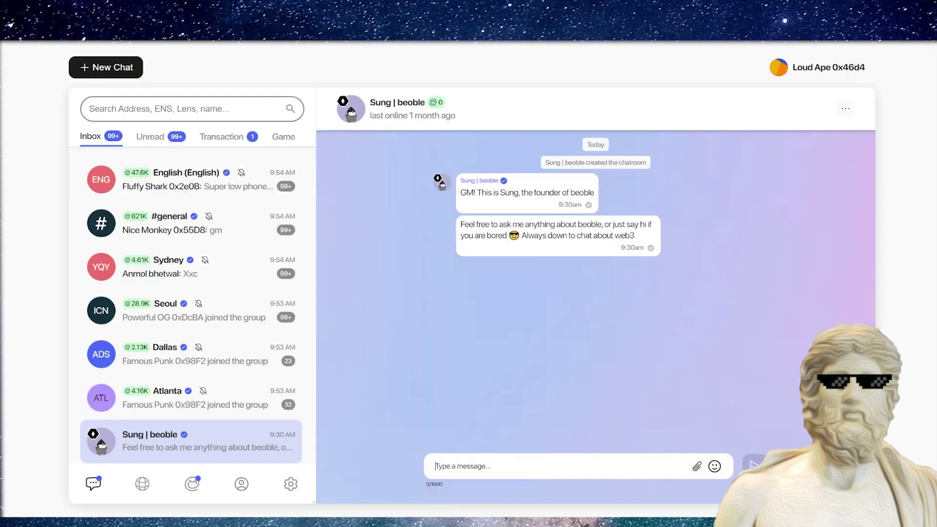
{"action": "scroll", "coordinate": [197, 266], "scroll_direction": "down", "scroll_amount": 1}
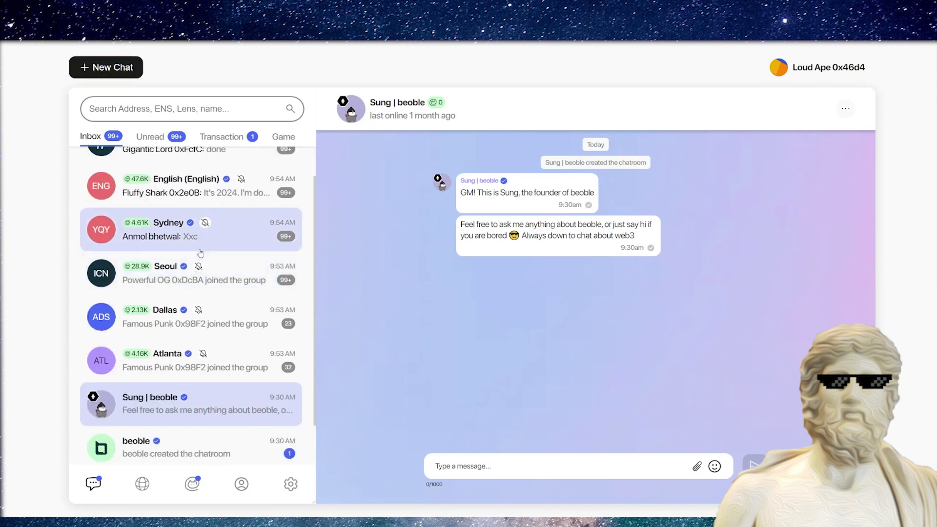
{"action": "scroll", "coordinate": [199, 253], "scroll_direction": "up", "scroll_amount": 1}
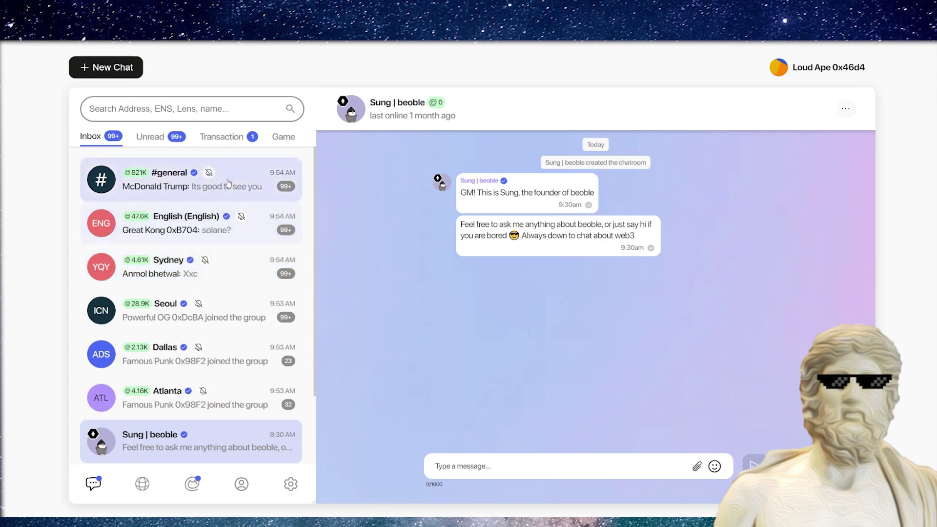
{"action": "scroll", "coordinate": [219, 196], "scroll_direction": "down", "scroll_amount": 2}
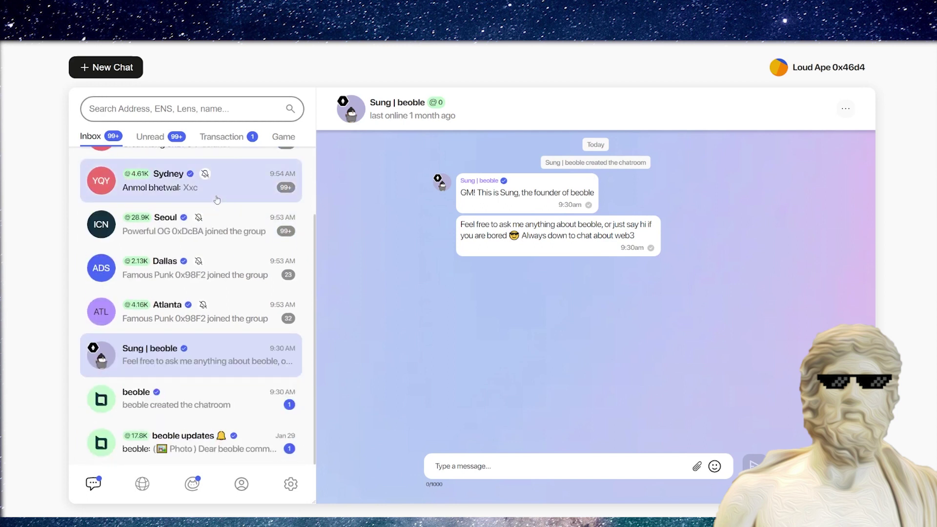
{"action": "scroll", "coordinate": [217, 199], "scroll_direction": "up", "scroll_amount": 1}
{"action": "scroll", "coordinate": [217, 199], "scroll_direction": "up", "scroll_amount": 1}
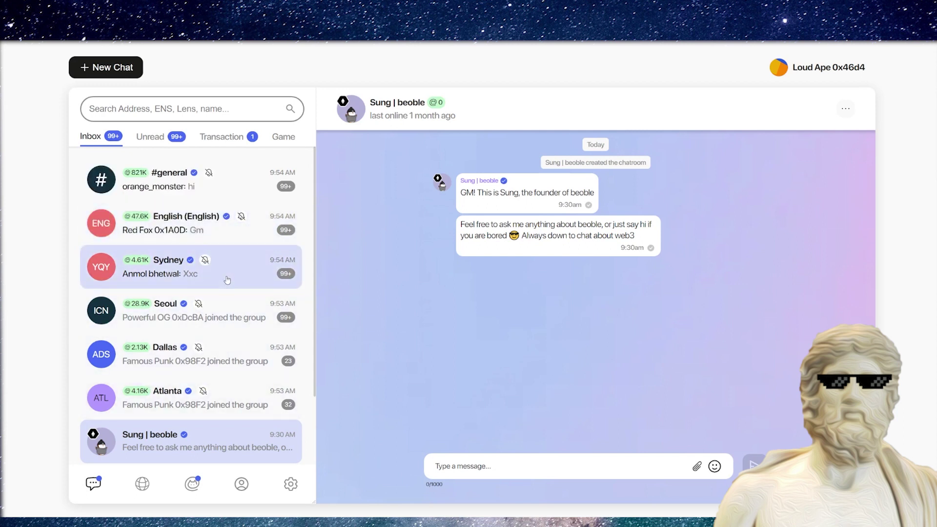
{"action": "scroll", "coordinate": [194, 377], "scroll_direction": "down", "scroll_amount": 1}
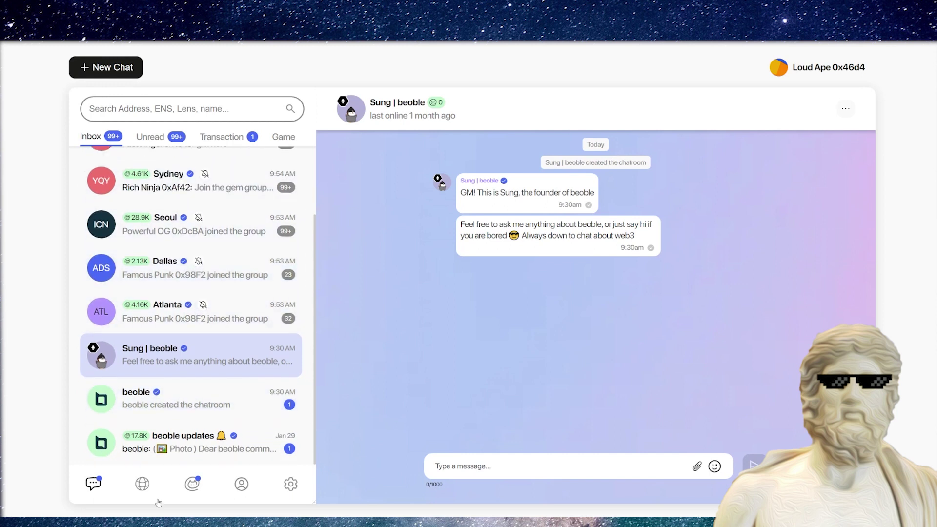
Switch to the Explore page listing official games and events, city and language chatrooms.
{"action": "left_click", "coordinate": [142, 484]}
{"action": "scroll", "coordinate": [250, 387], "scroll_direction": "down", "scroll_amount": 1}
{"action": "scroll", "coordinate": [251, 387], "scroll_direction": "down", "scroll_amount": 2}
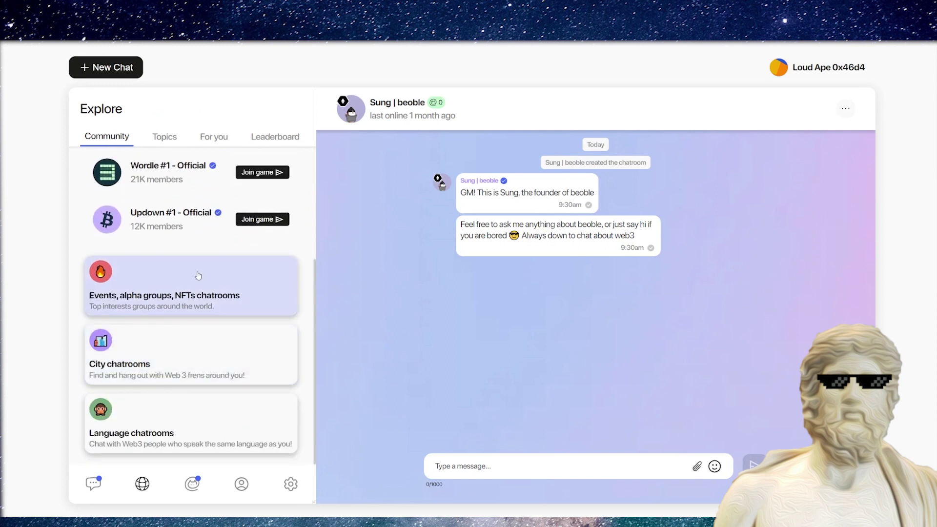
Browse the Web3 community chatrooms of token-holder groups, then return to the chat inbox.
{"action": "left_click", "coordinate": [197, 273]}
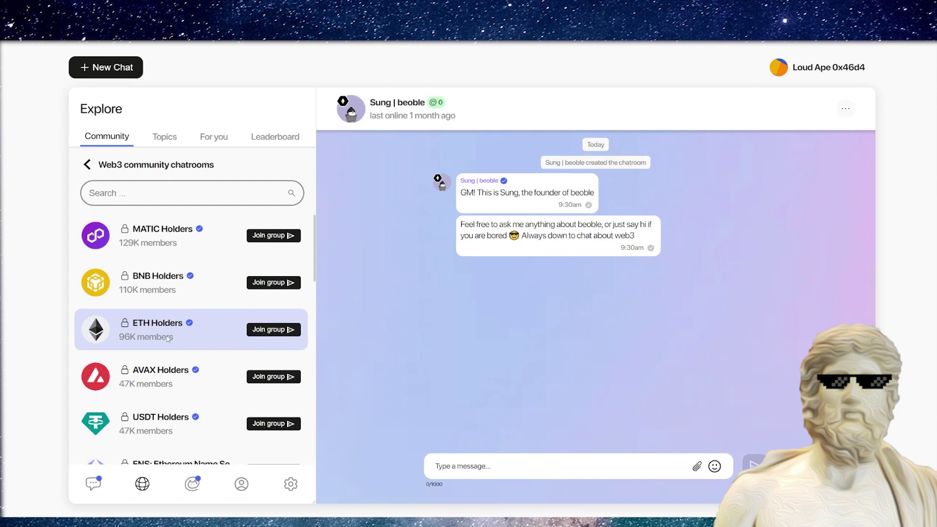
{"action": "scroll", "coordinate": [168, 338], "scroll_direction": "down", "scroll_amount": 2}
{"action": "scroll", "coordinate": [168, 338], "scroll_direction": "down", "scroll_amount": 2}
{"action": "scroll", "coordinate": [168, 338], "scroll_direction": "down", "scroll_amount": 3}
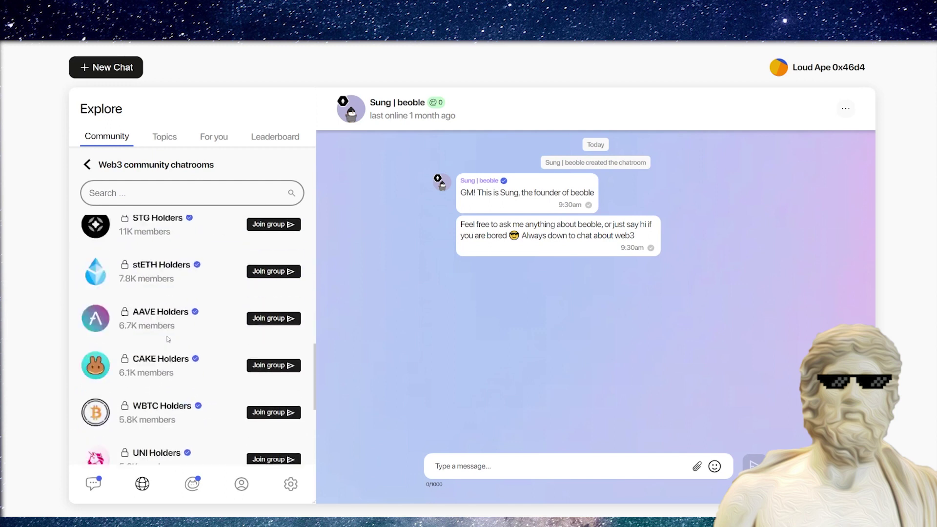
{"action": "scroll", "coordinate": [168, 338], "scroll_direction": "down", "scroll_amount": 3}
{"action": "scroll", "coordinate": [168, 338], "scroll_direction": "up", "scroll_amount": 2}
{"action": "scroll", "coordinate": [184, 385], "scroll_direction": "up", "scroll_amount": 5}
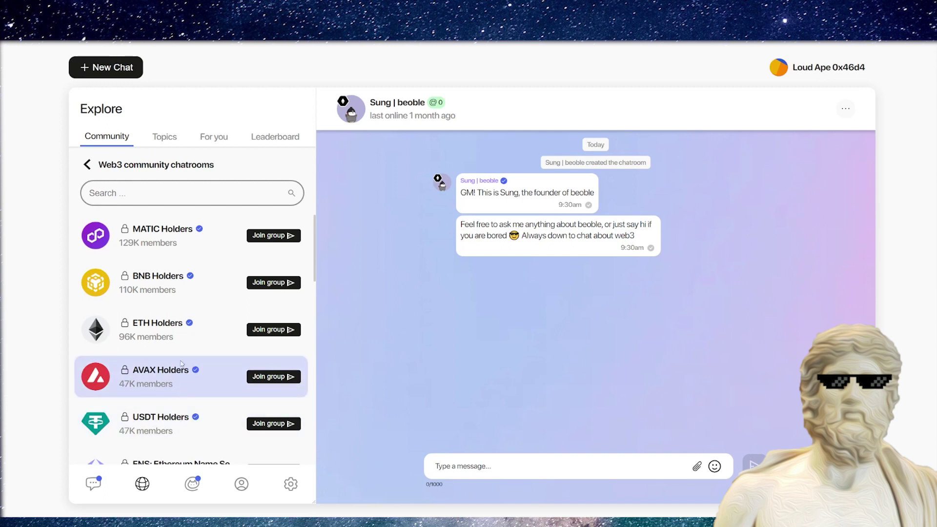
{"action": "scroll", "coordinate": [95, 307], "scroll_direction": "down", "scroll_amount": 10}
{"action": "scroll", "coordinate": [110, 424], "scroll_direction": "down", "scroll_amount": 5}
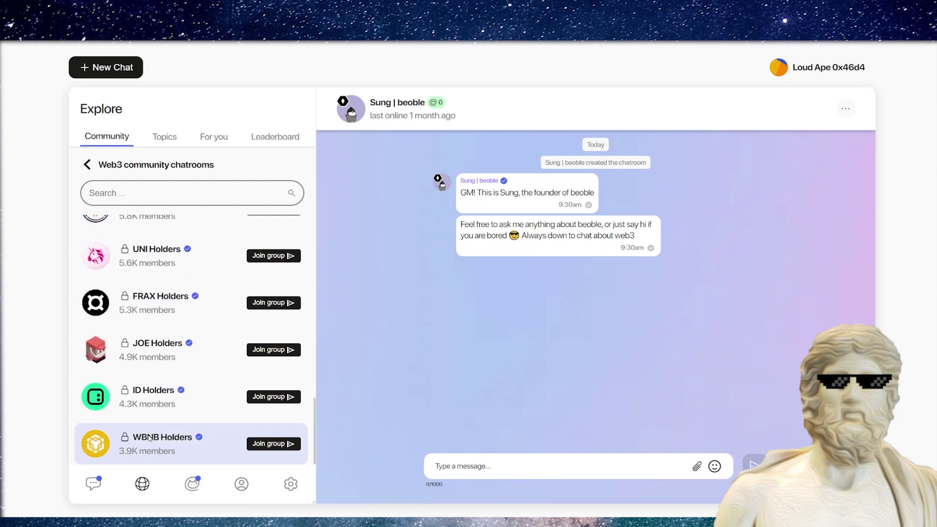
{"action": "left_click", "coordinate": [91, 484]}
{"action": "scroll", "coordinate": [161, 380], "scroll_direction": "down", "scroll_amount": 2}
{"action": "scroll", "coordinate": [161, 380], "scroll_direction": "up", "scroll_amount": 2}
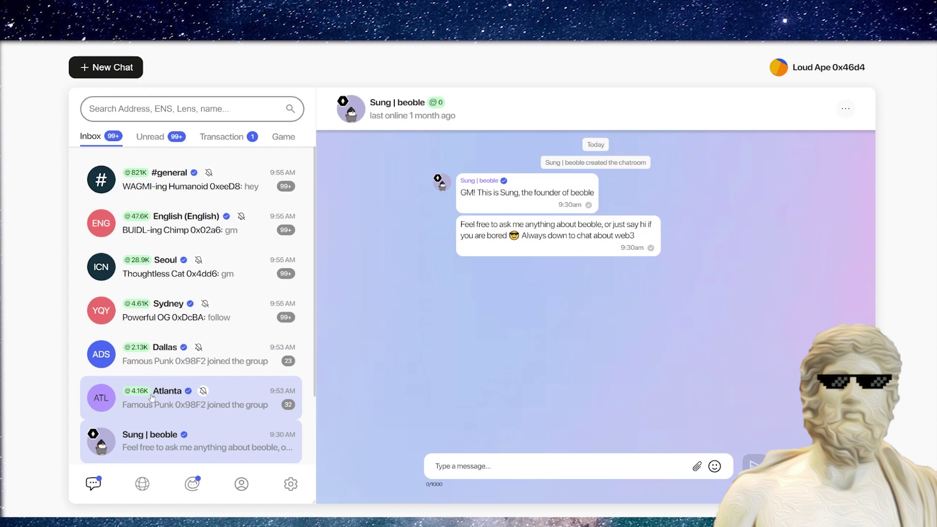
Bring up the Reward center and claim the Daily giveaway reward.
{"action": "left_click", "coordinate": [192, 484]}
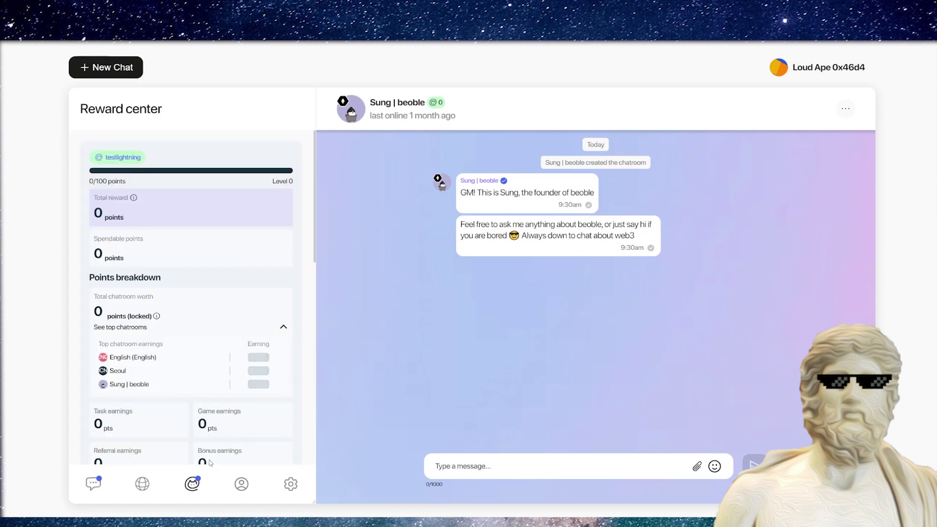
{"action": "scroll", "coordinate": [235, 346], "scroll_direction": "down", "scroll_amount": 1}
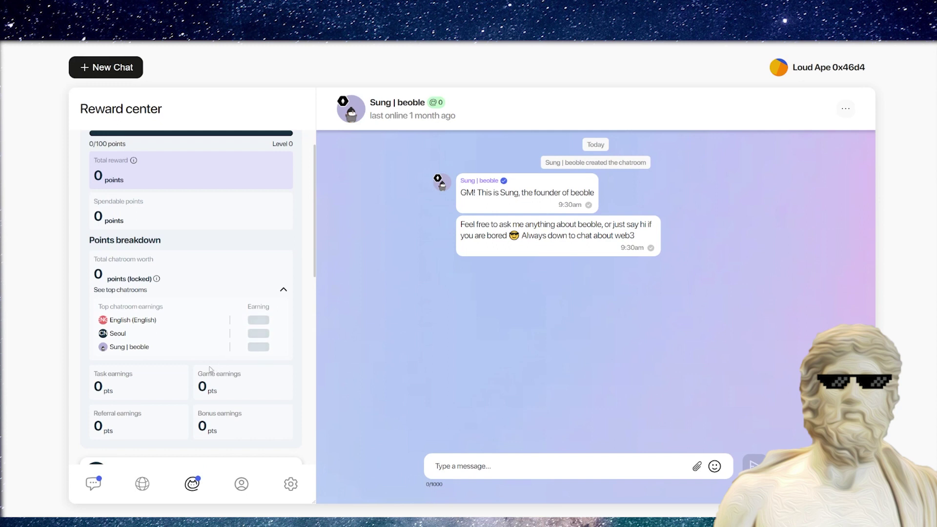
{"action": "scroll", "coordinate": [211, 370], "scroll_direction": "down", "scroll_amount": 5}
{"action": "scroll", "coordinate": [210, 370], "scroll_direction": "down", "scroll_amount": 2}
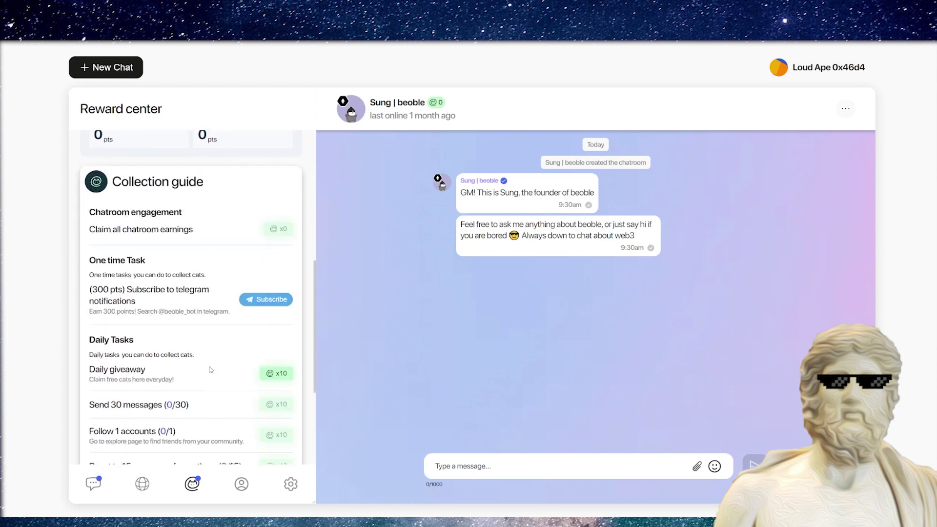
{"action": "scroll", "coordinate": [210, 370], "scroll_direction": "down", "scroll_amount": 1}
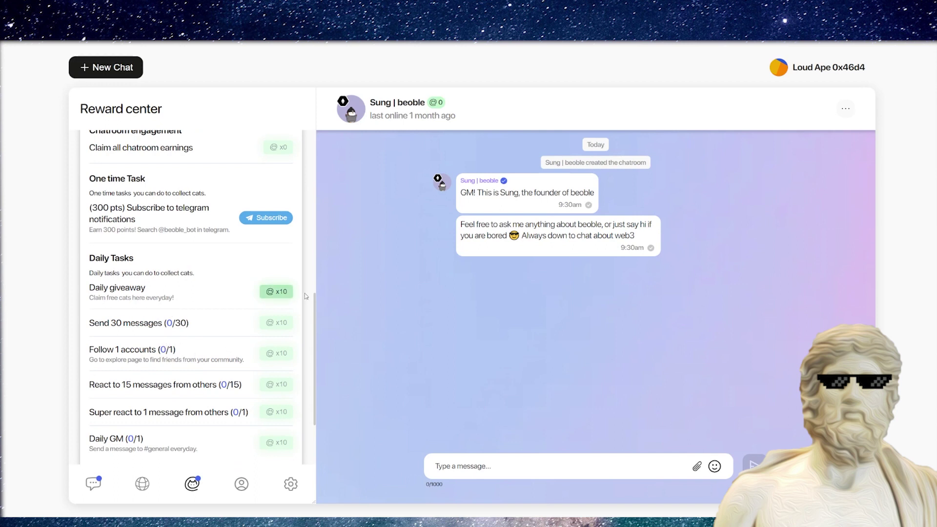
{"action": "left_click", "coordinate": [276, 291]}
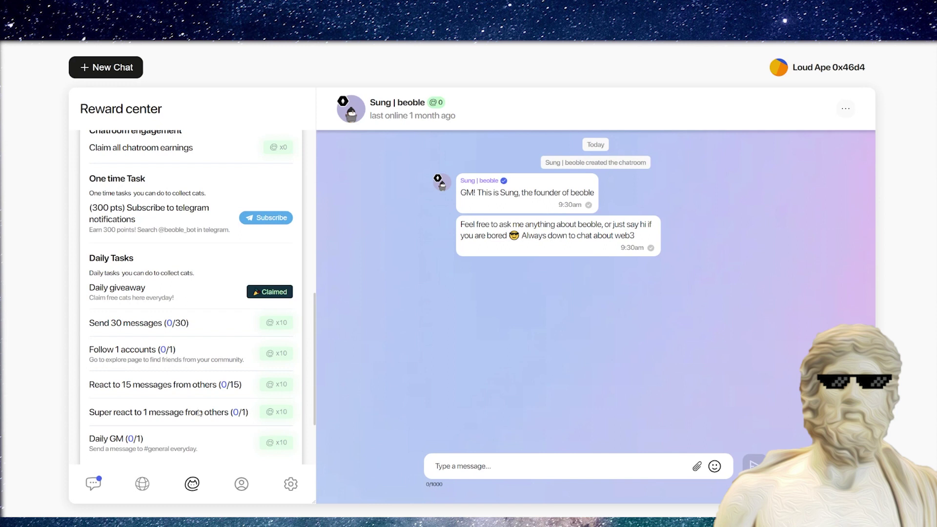
{"action": "scroll", "coordinate": [201, 410], "scroll_direction": "down", "scroll_amount": 1}
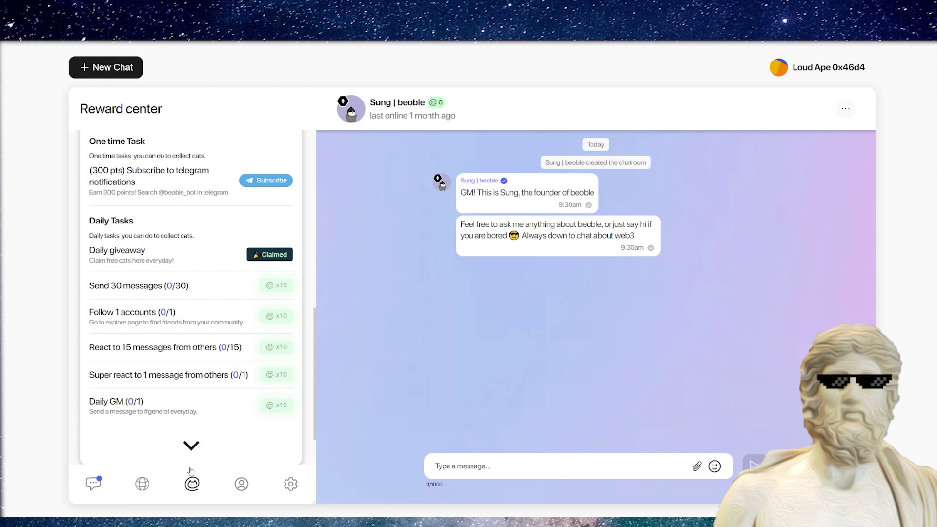
{"action": "scroll", "coordinate": [205, 240], "scroll_direction": "up", "scroll_amount": 1}
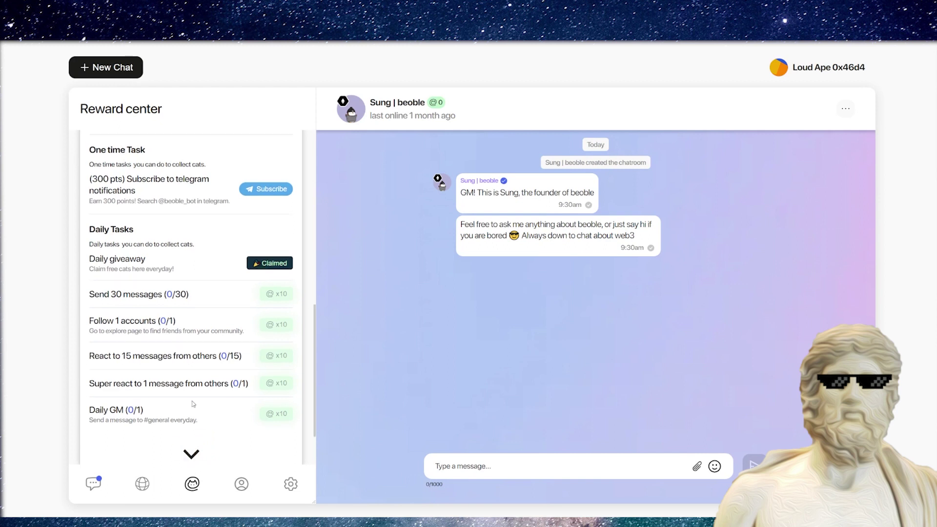
{"action": "scroll", "coordinate": [204, 239], "scroll_direction": "down", "scroll_amount": 2}
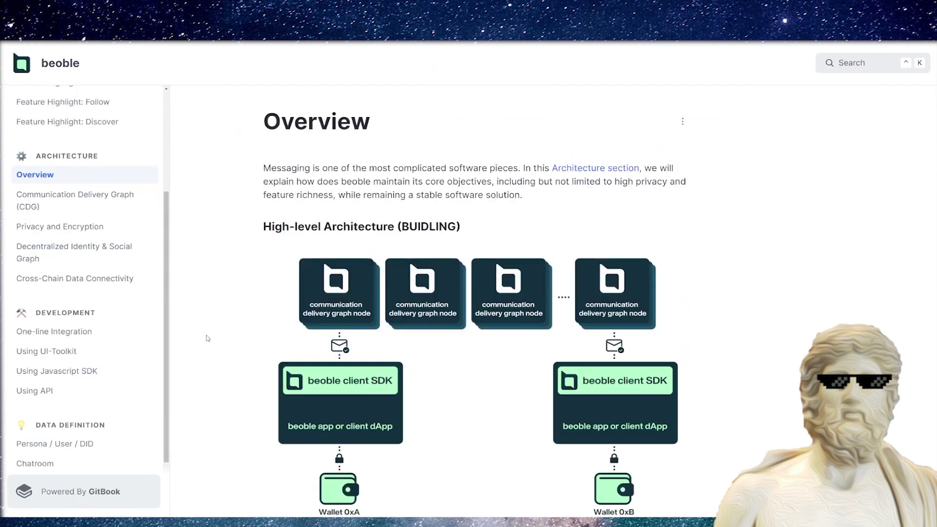
{"action": "scroll", "coordinate": [207, 338], "scroll_direction": "down", "scroll_amount": 3}
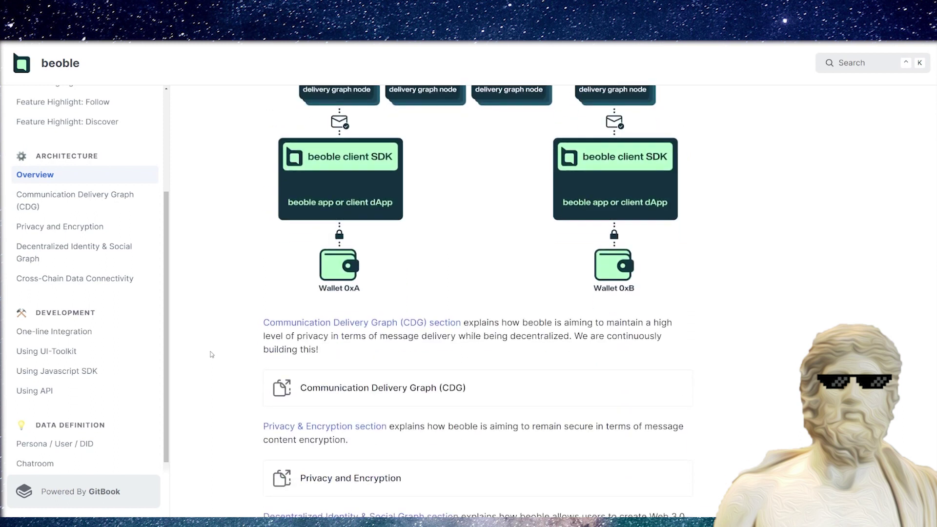
{"action": "scroll", "coordinate": [211, 356], "scroll_direction": "down", "scroll_amount": 1}
{"action": "scroll", "coordinate": [252, 296], "scroll_direction": "down", "scroll_amount": 2}
{"action": "scroll", "coordinate": [251, 295], "scroll_direction": "down", "scroll_amount": 2}
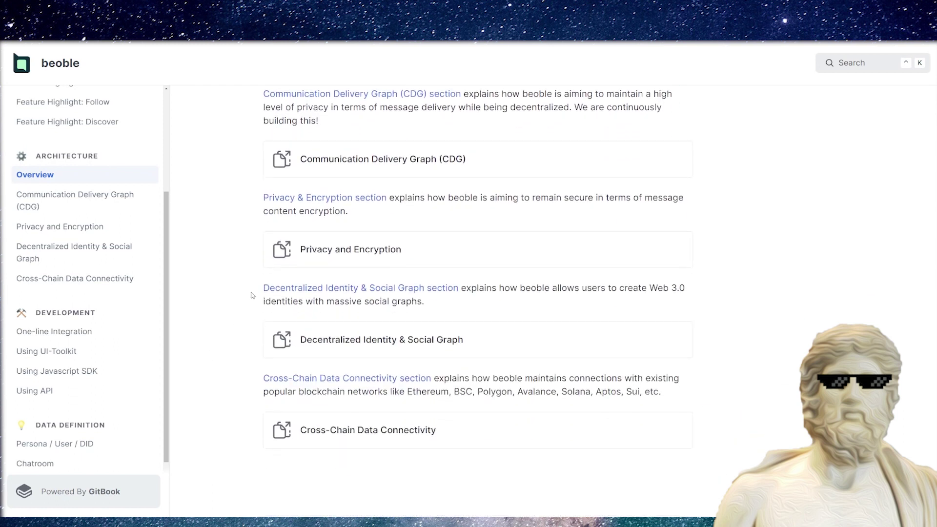
{"action": "scroll", "coordinate": [251, 295], "scroll_direction": "down", "scroll_amount": 2}
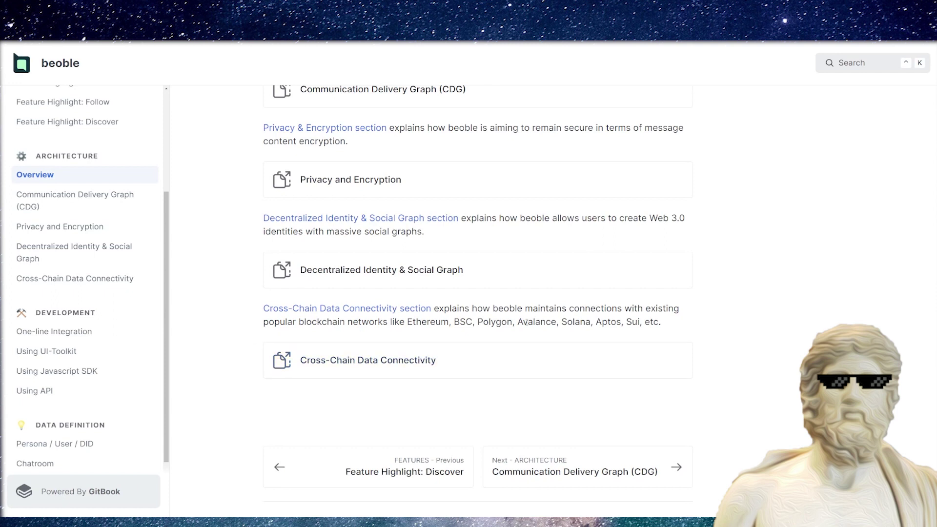
{"action": "scroll", "coordinate": [526, 322], "scroll_direction": "up", "scroll_amount": 1}
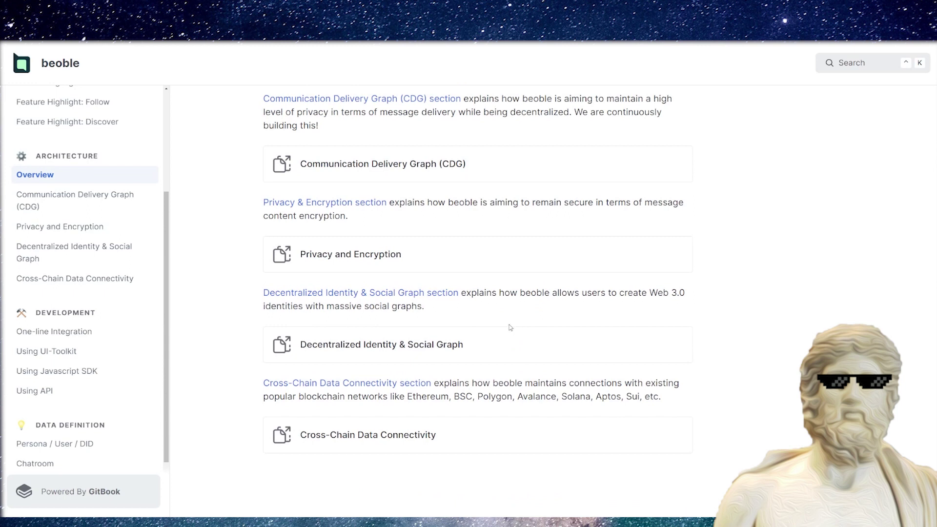
{"action": "scroll", "coordinate": [510, 328], "scroll_direction": "up", "scroll_amount": 2}
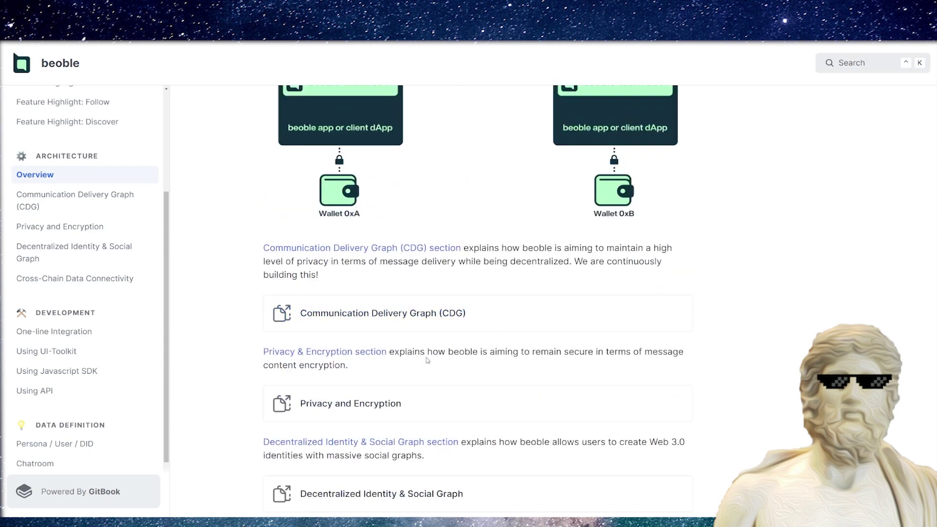
{"action": "scroll", "coordinate": [41, 332], "scroll_direction": "down", "scroll_amount": 2}
{"action": "scroll", "coordinate": [72, 347], "scroll_direction": "down", "scroll_amount": 1}
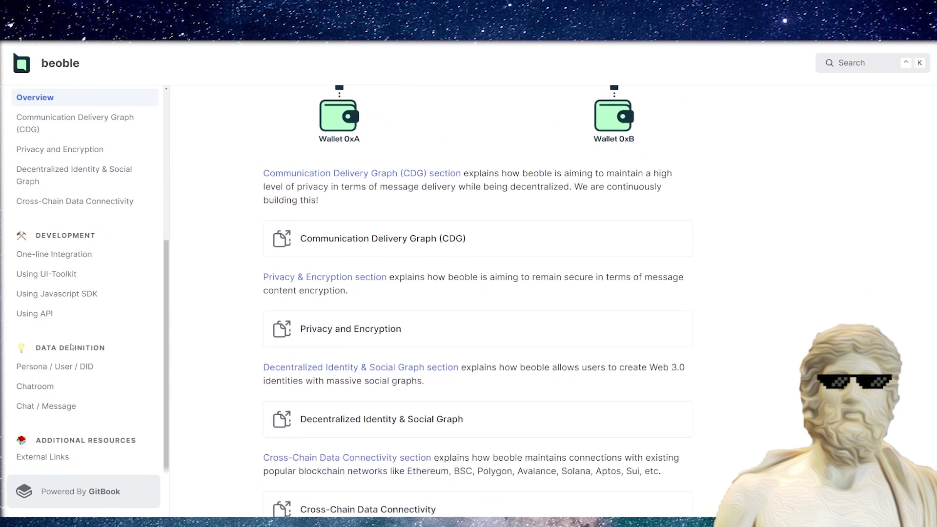
{"action": "scroll", "coordinate": [71, 347], "scroll_direction": "up", "scroll_amount": 3}
{"action": "scroll", "coordinate": [81, 358], "scroll_direction": "up", "scroll_amount": 2}
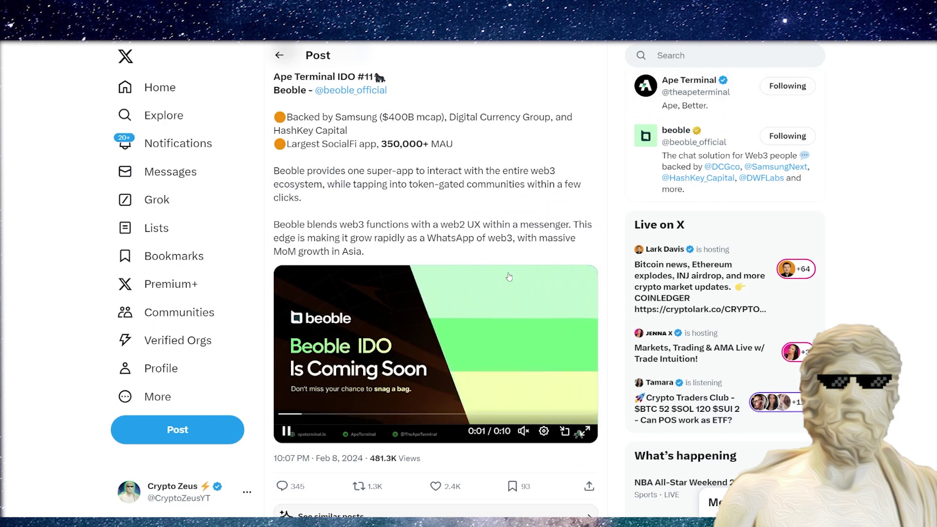
{"action": "scroll", "coordinate": [513, 271], "scroll_direction": "up", "scroll_amount": 1}
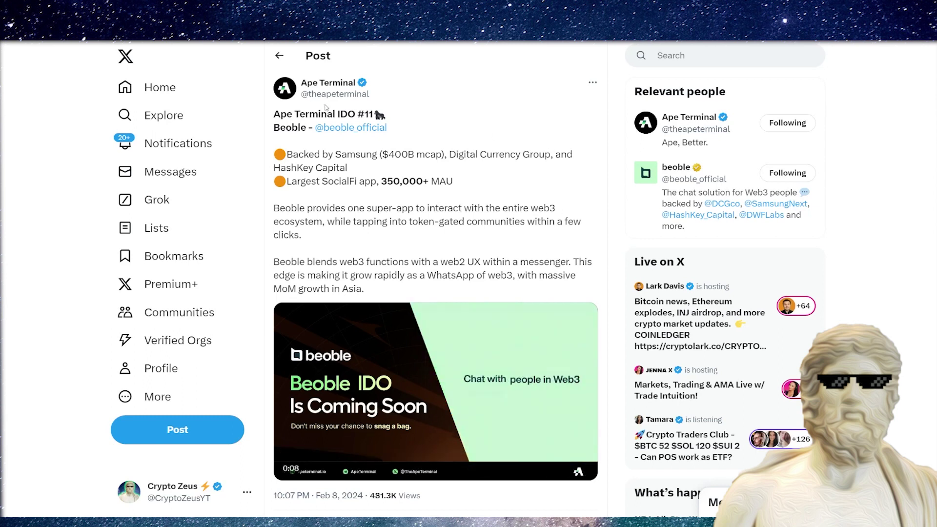
{"action": "left_click", "coordinate": [350, 127]}
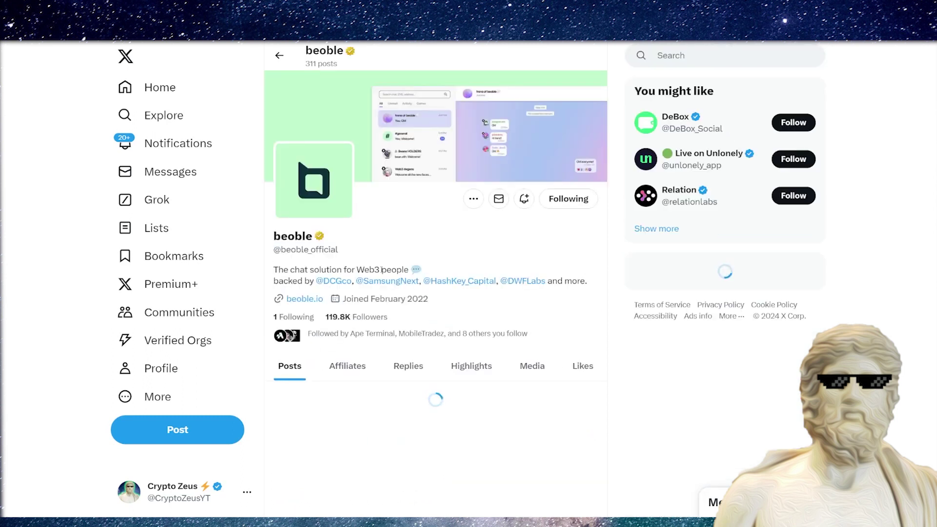
{"action": "scroll", "coordinate": [381, 269], "scroll_direction": "down", "scroll_amount": 2}
{"action": "scroll", "coordinate": [382, 275], "scroll_direction": "down", "scroll_amount": 5}
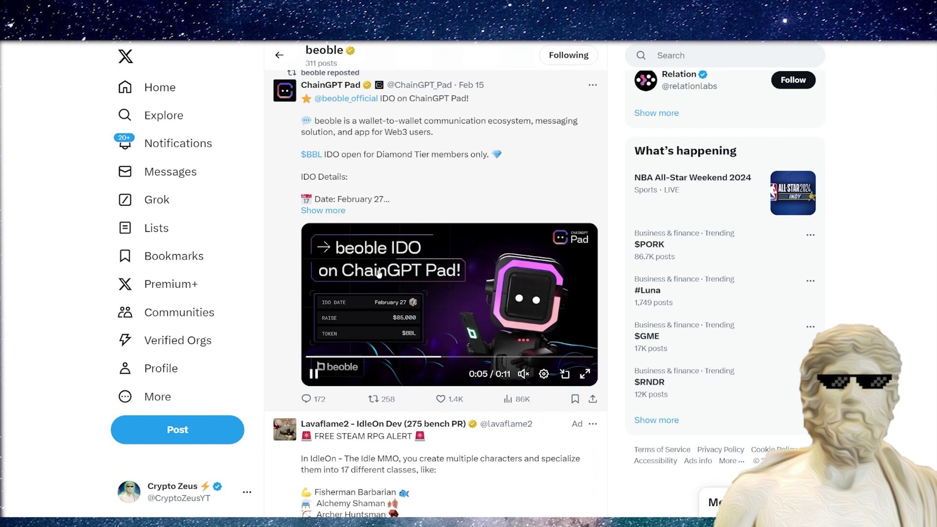
{"action": "scroll", "coordinate": [379, 273], "scroll_direction": "up", "scroll_amount": 1}
{"action": "left_click", "coordinate": [410, 252]}
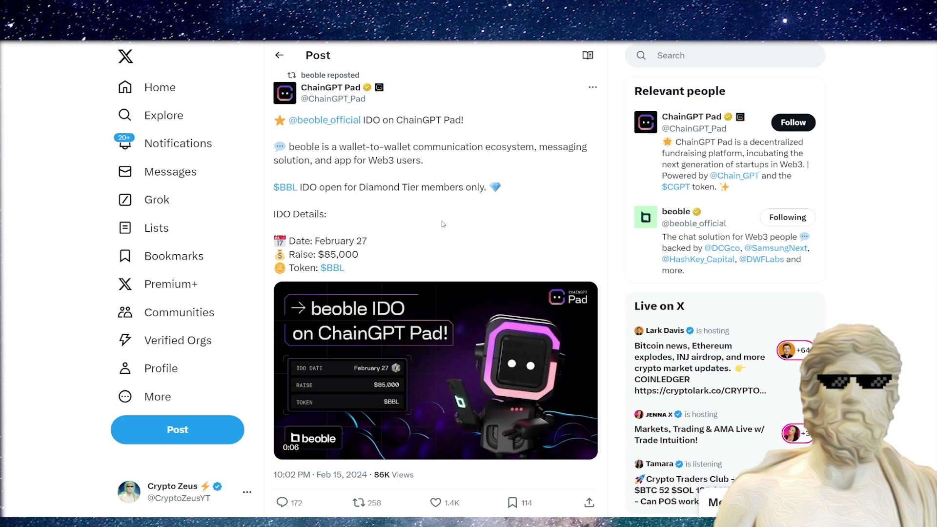
{"action": "key", "text": "alt+Left"}
{"action": "scroll", "coordinate": [433, 250], "scroll_direction": "up", "scroll_amount": 4}
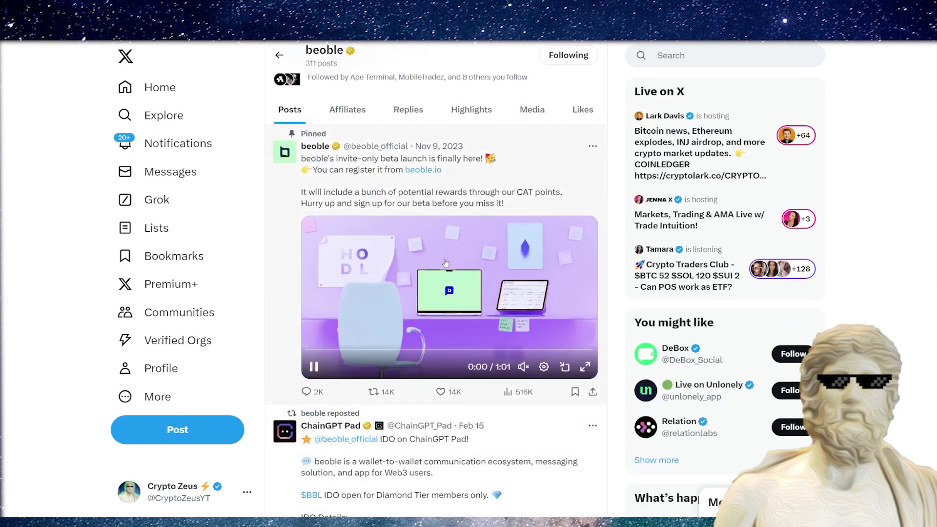
{"action": "scroll", "coordinate": [438, 272], "scroll_direction": "up", "scroll_amount": 3}
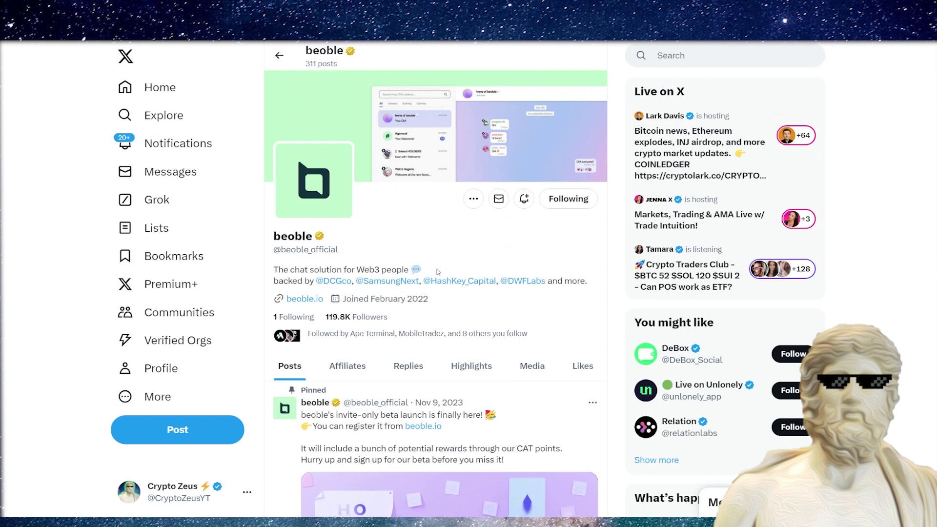
{"action": "scroll", "coordinate": [436, 272], "scroll_direction": "down", "scroll_amount": 1}
{"action": "scroll", "coordinate": [434, 273], "scroll_direction": "down", "scroll_amount": 5}
{"action": "scroll", "coordinate": [432, 274], "scroll_direction": "down", "scroll_amount": 4}
{"action": "scroll", "coordinate": [432, 275], "scroll_direction": "down", "scroll_amount": 4}
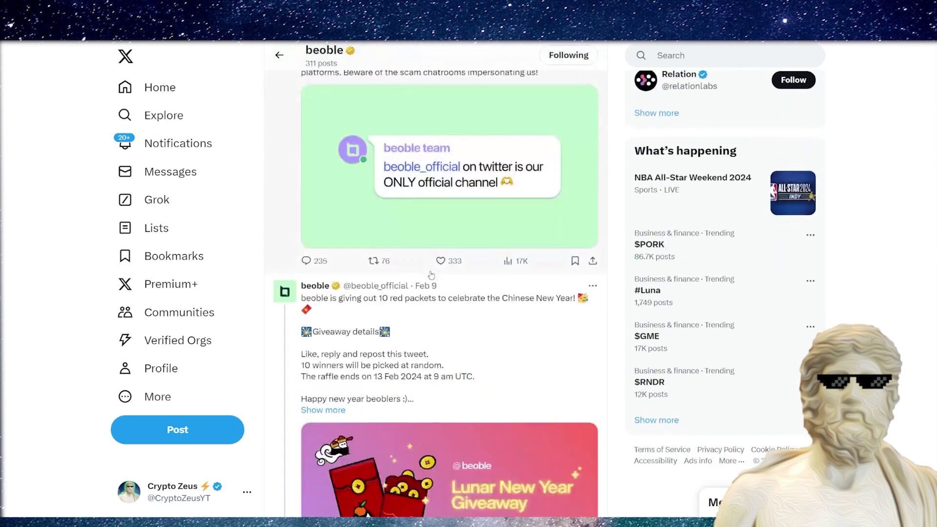
{"action": "scroll", "coordinate": [426, 272], "scroll_direction": "down", "scroll_amount": 5}
{"action": "scroll", "coordinate": [426, 273], "scroll_direction": "down", "scroll_amount": 1}
{"action": "scroll", "coordinate": [426, 273], "scroll_direction": "down", "scroll_amount": 1}
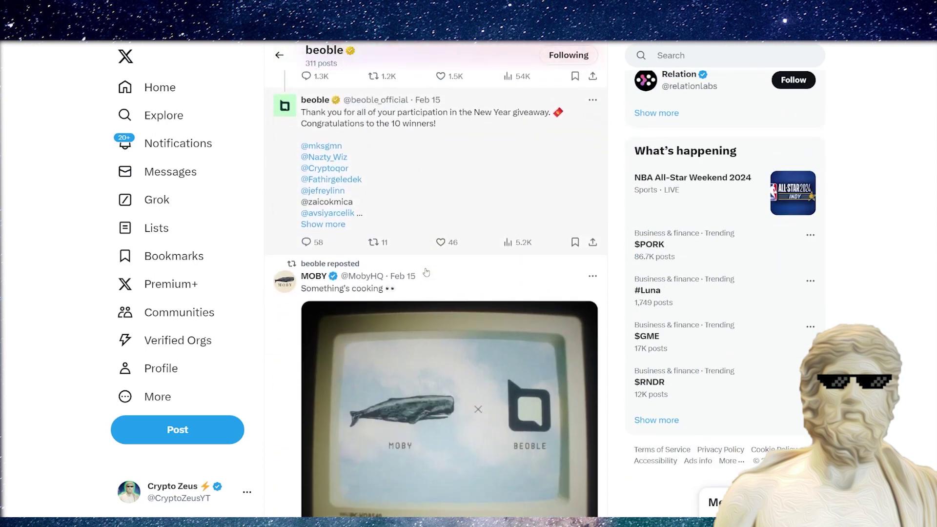
{"action": "scroll", "coordinate": [425, 273], "scroll_direction": "down", "scroll_amount": 1}
{"action": "scroll", "coordinate": [425, 273], "scroll_direction": "down", "scroll_amount": 4}
{"action": "scroll", "coordinate": [421, 276], "scroll_direction": "down", "scroll_amount": 5}
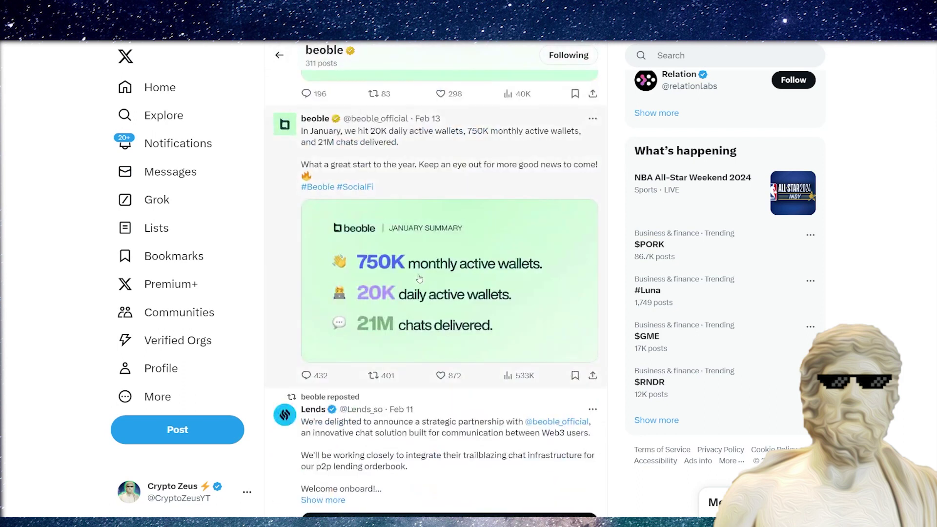
{"action": "scroll", "coordinate": [420, 278], "scroll_direction": "down", "scroll_amount": 5}
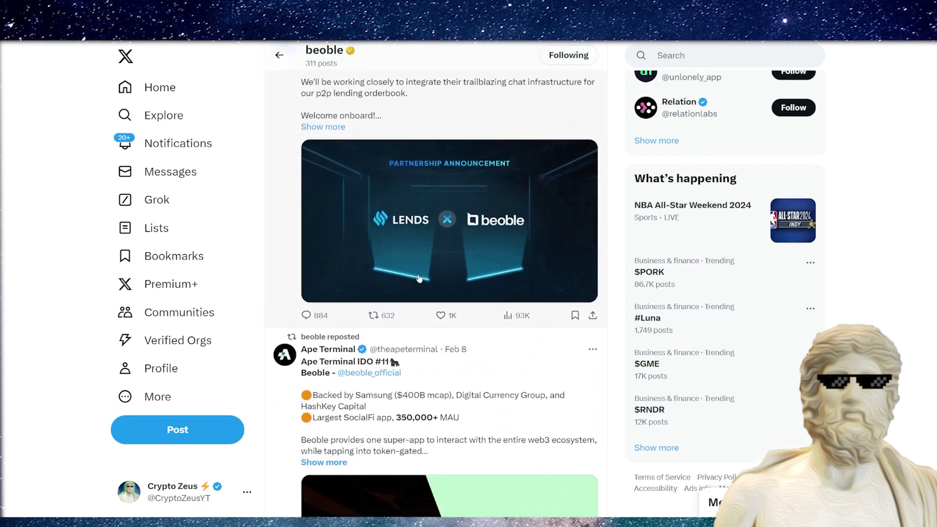
{"action": "scroll", "coordinate": [419, 278], "scroll_direction": "down", "scroll_amount": 3}
{"action": "scroll", "coordinate": [419, 279], "scroll_direction": "down", "scroll_amount": 4}
{"action": "scroll", "coordinate": [419, 278], "scroll_direction": "down", "scroll_amount": 3}
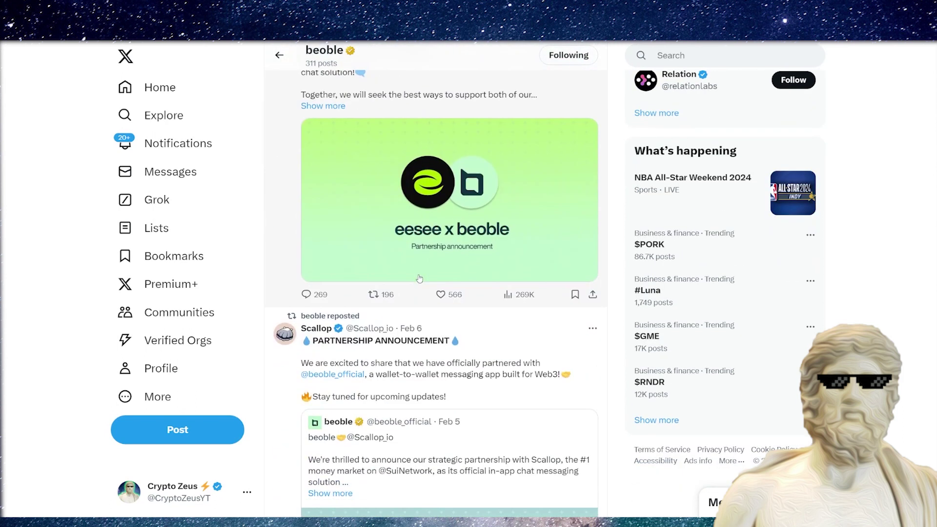
{"action": "scroll", "coordinate": [419, 278], "scroll_direction": "up", "scroll_amount": 5}
{"action": "scroll", "coordinate": [419, 278], "scroll_direction": "up", "scroll_amount": 8}
{"action": "scroll", "coordinate": [432, 280], "scroll_direction": "up", "scroll_amount": 10}
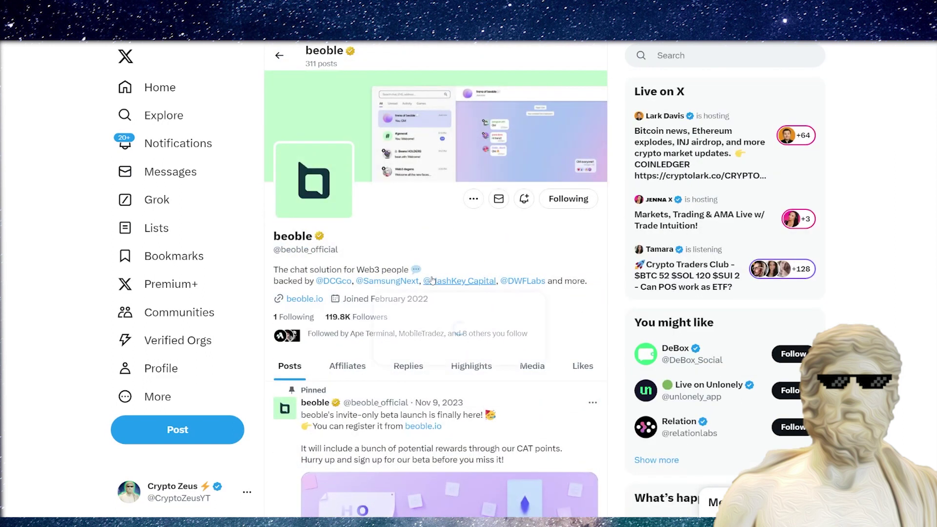
{"action": "scroll", "coordinate": [282, 308], "scroll_direction": "down", "scroll_amount": 3}
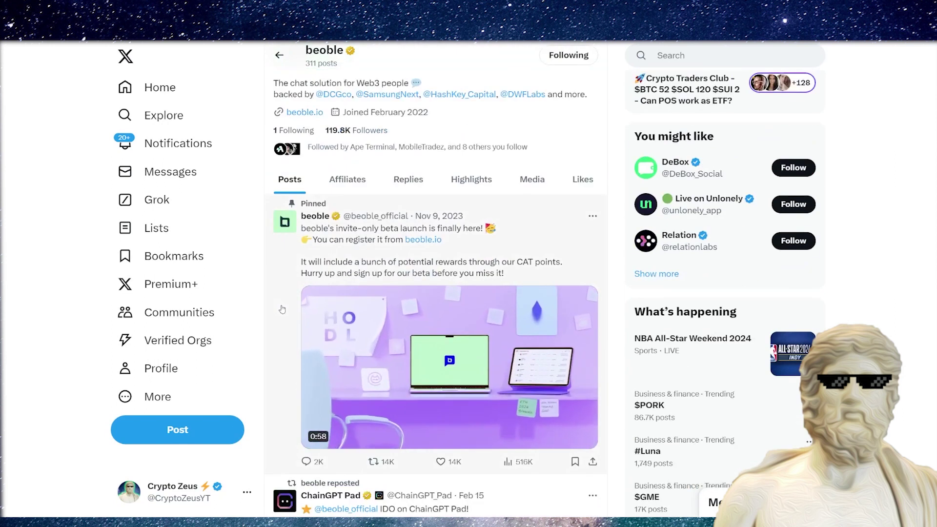